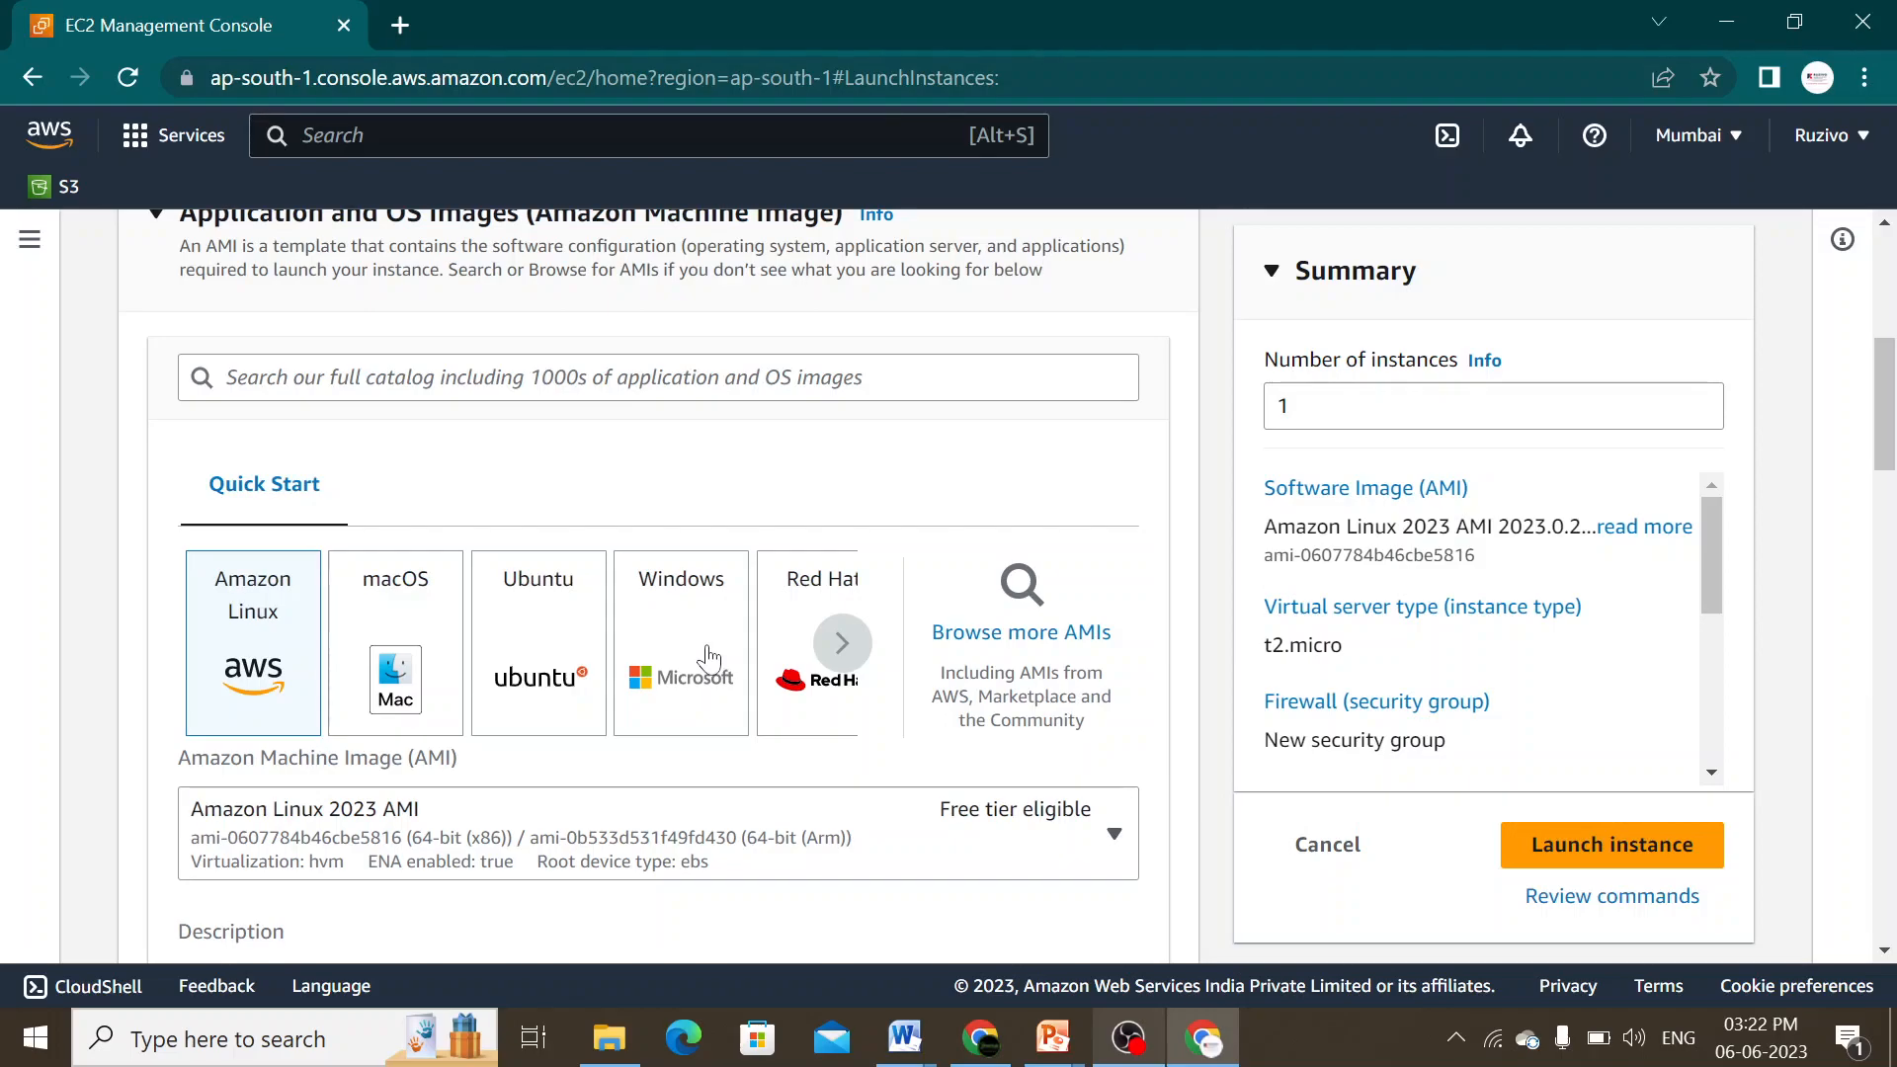
Choose the Microsoft Windows quick-start image for the new instance and assign it the existing key pair test.
click(620, 660)
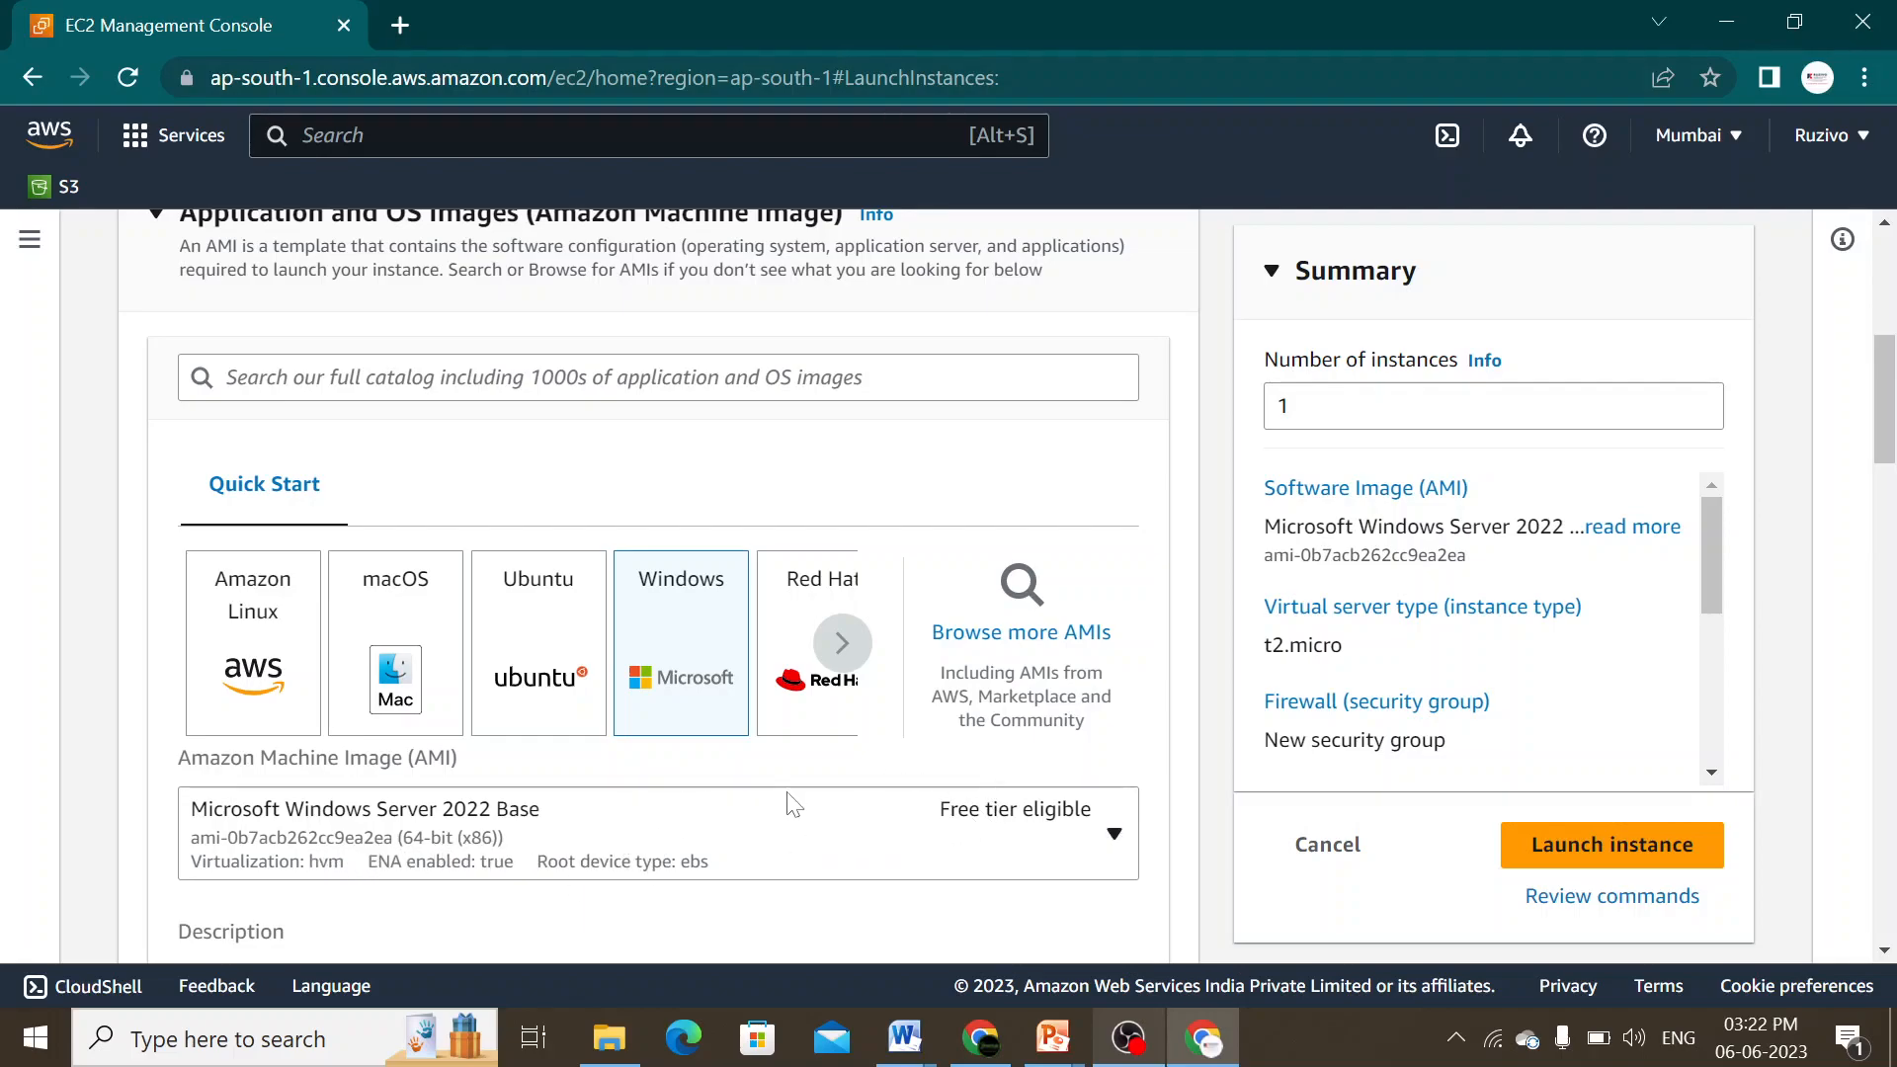
scroll(554, 840, down, 3)
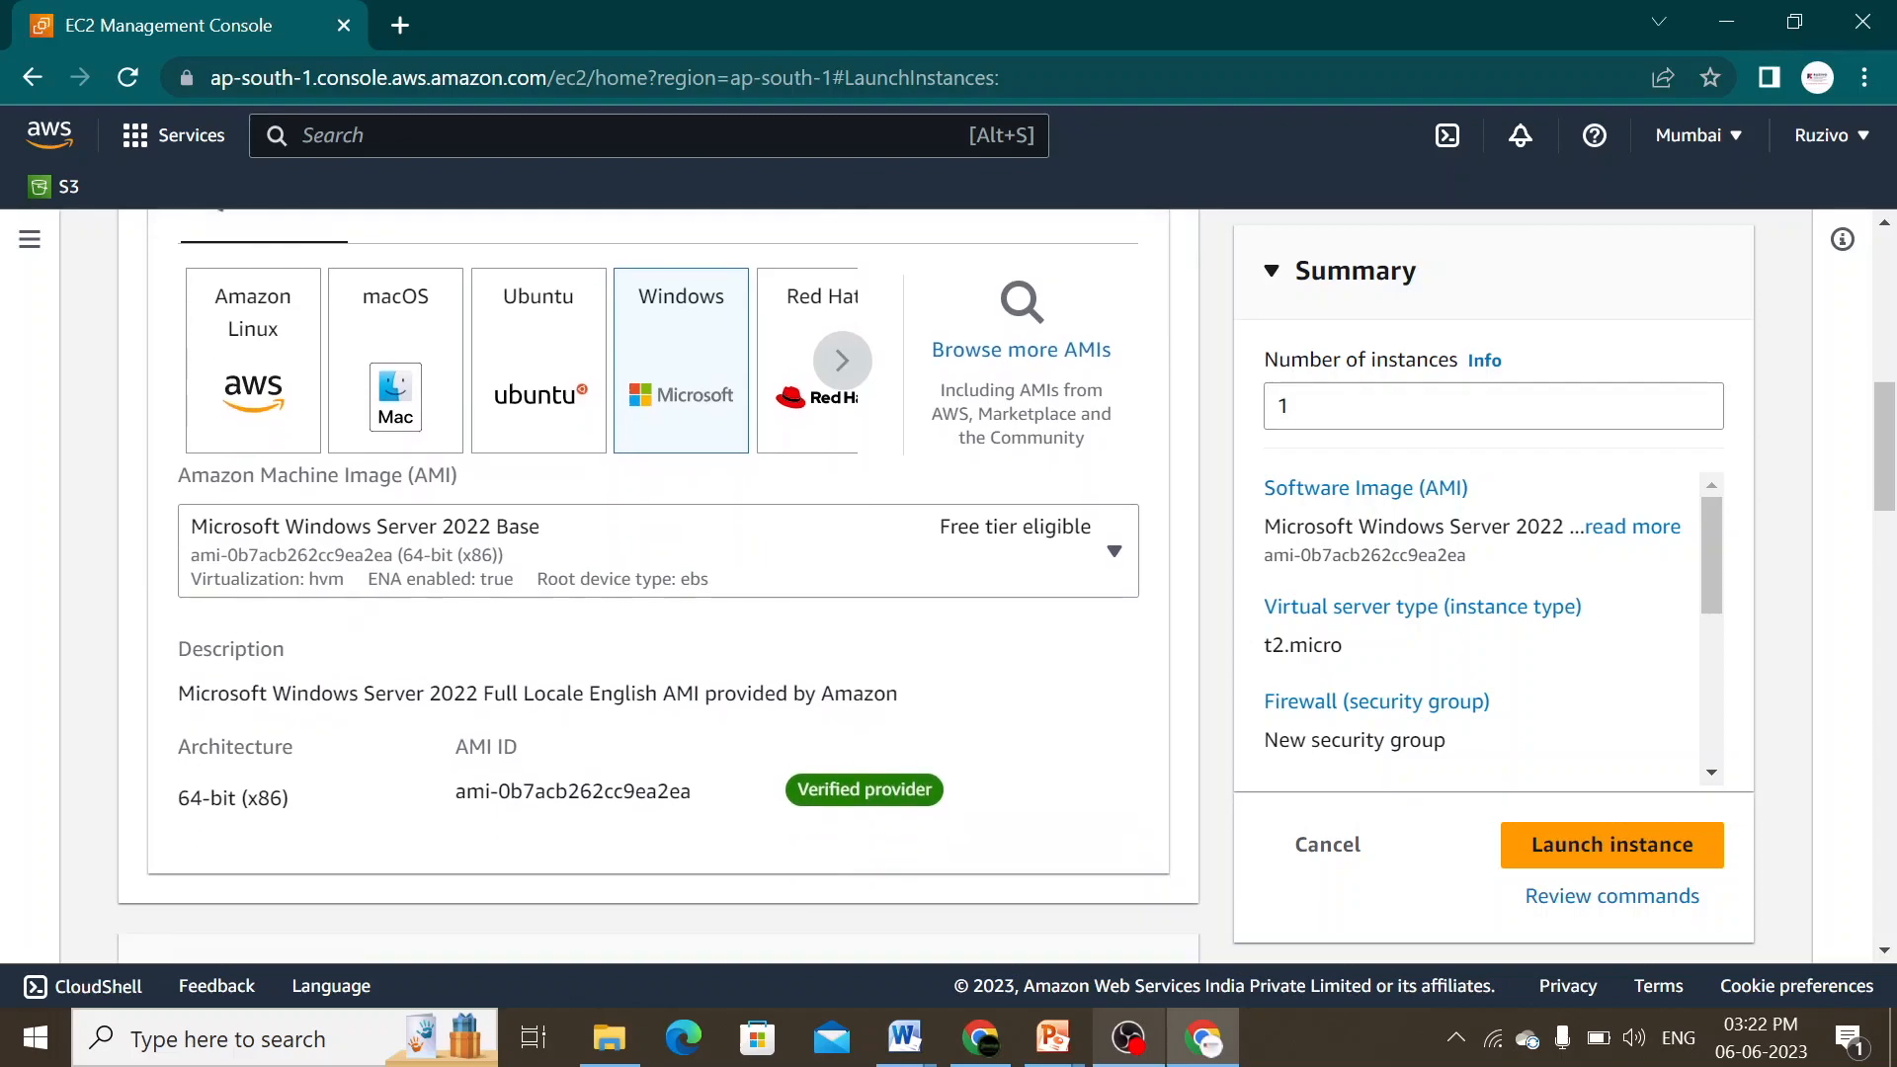
scroll(494, 820, down, 5)
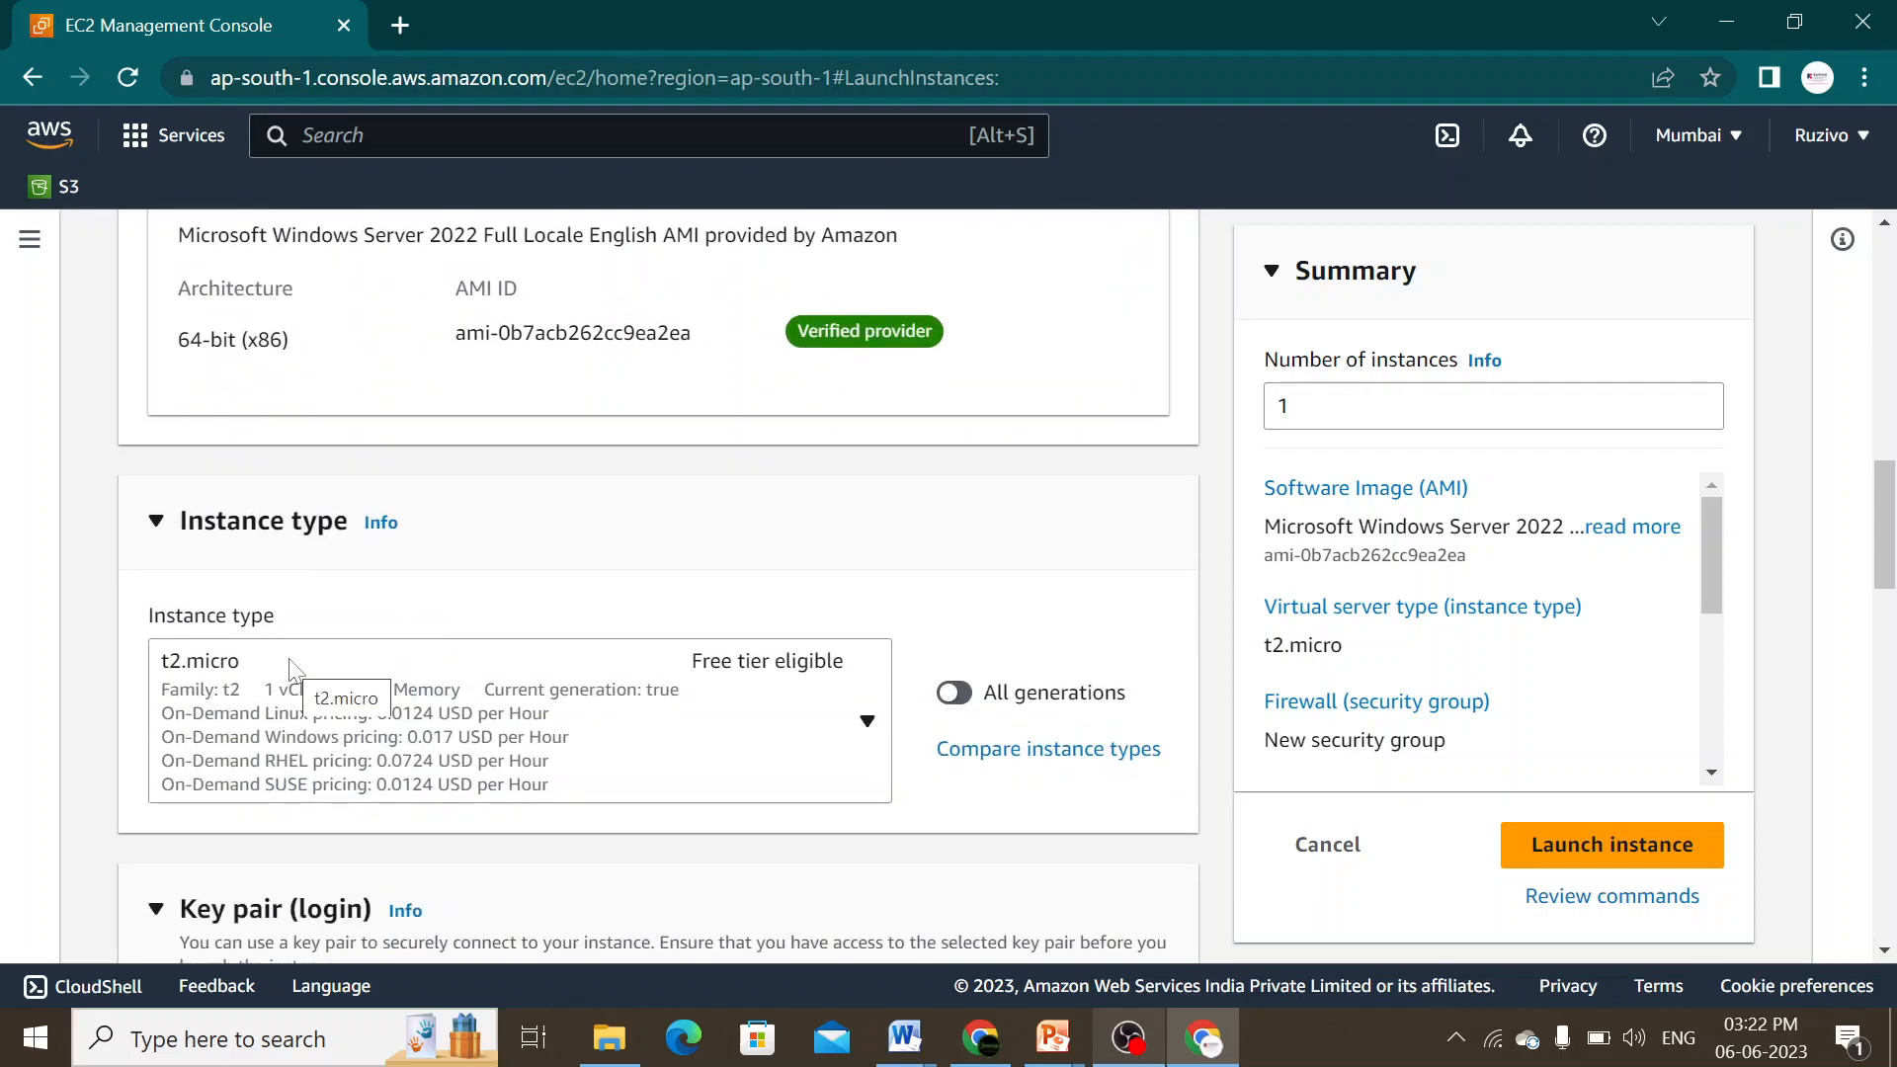
scroll(603, 751, down, 3)
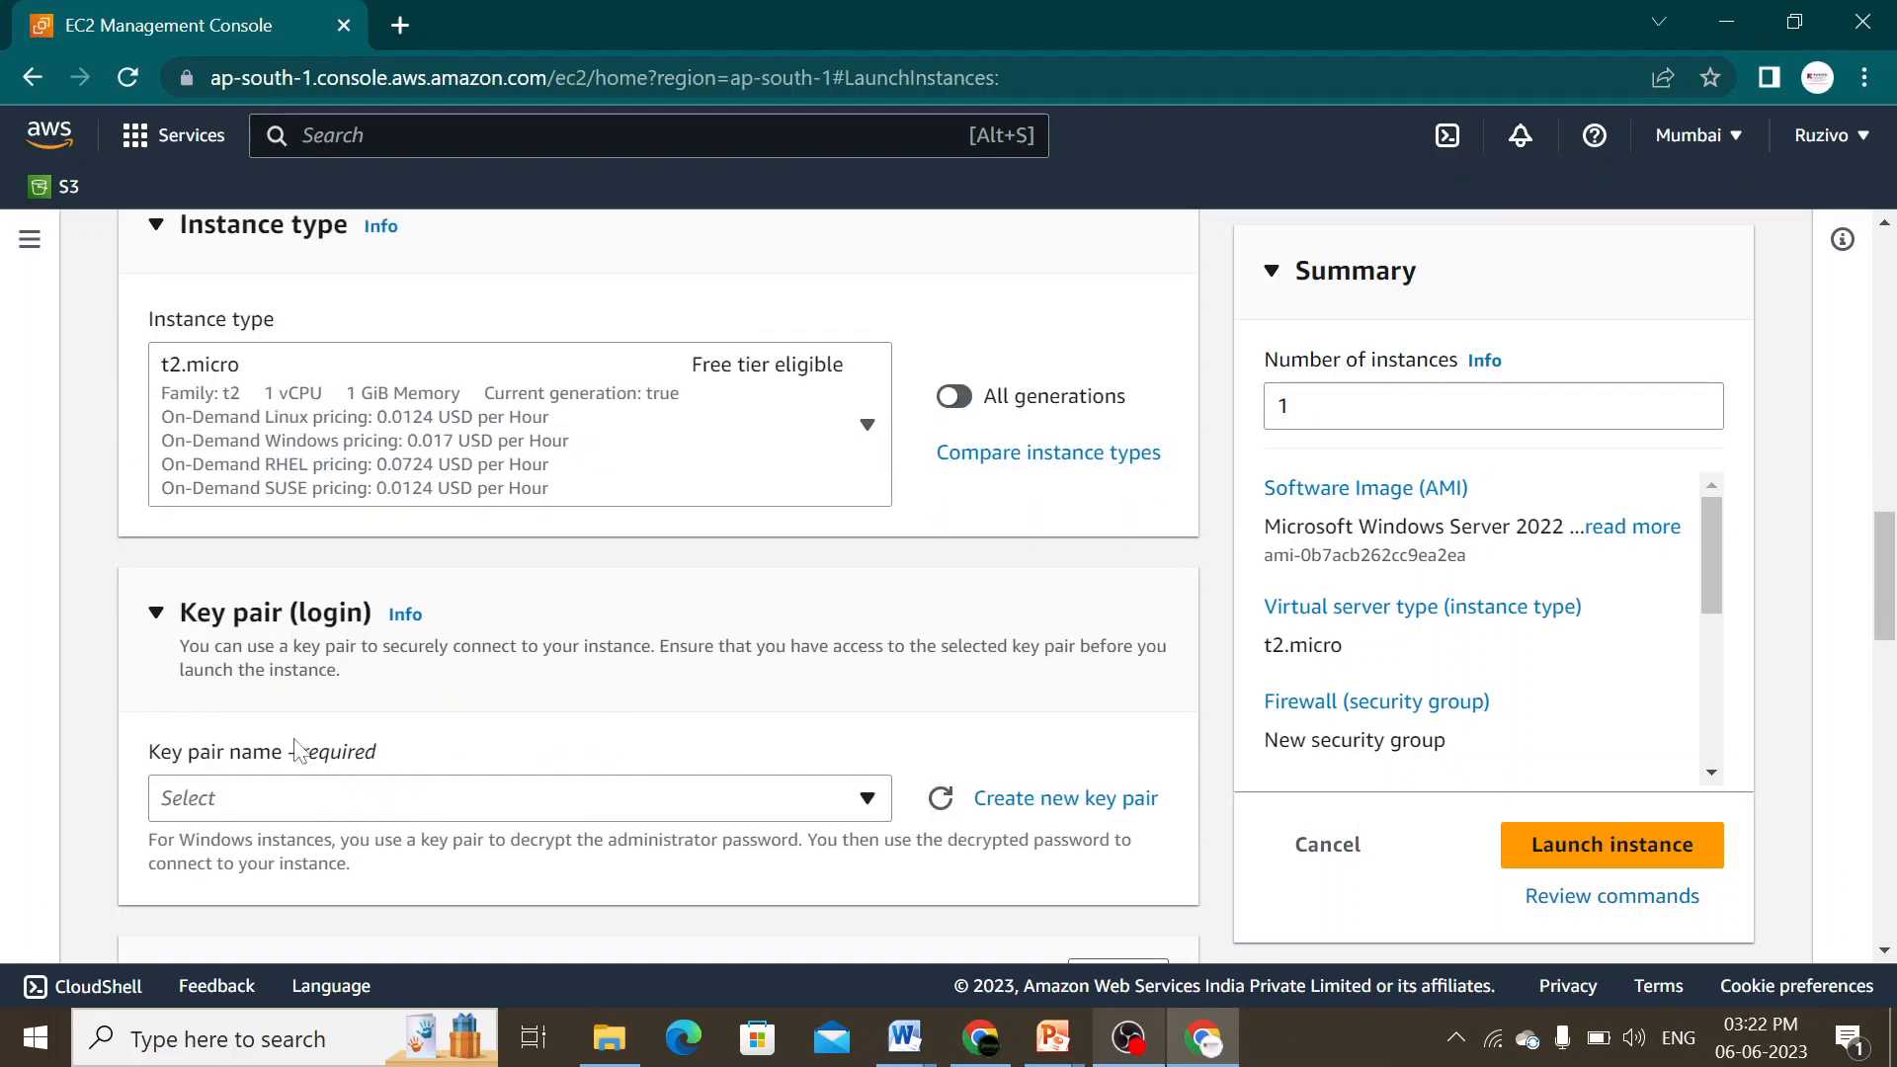
click(525, 800)
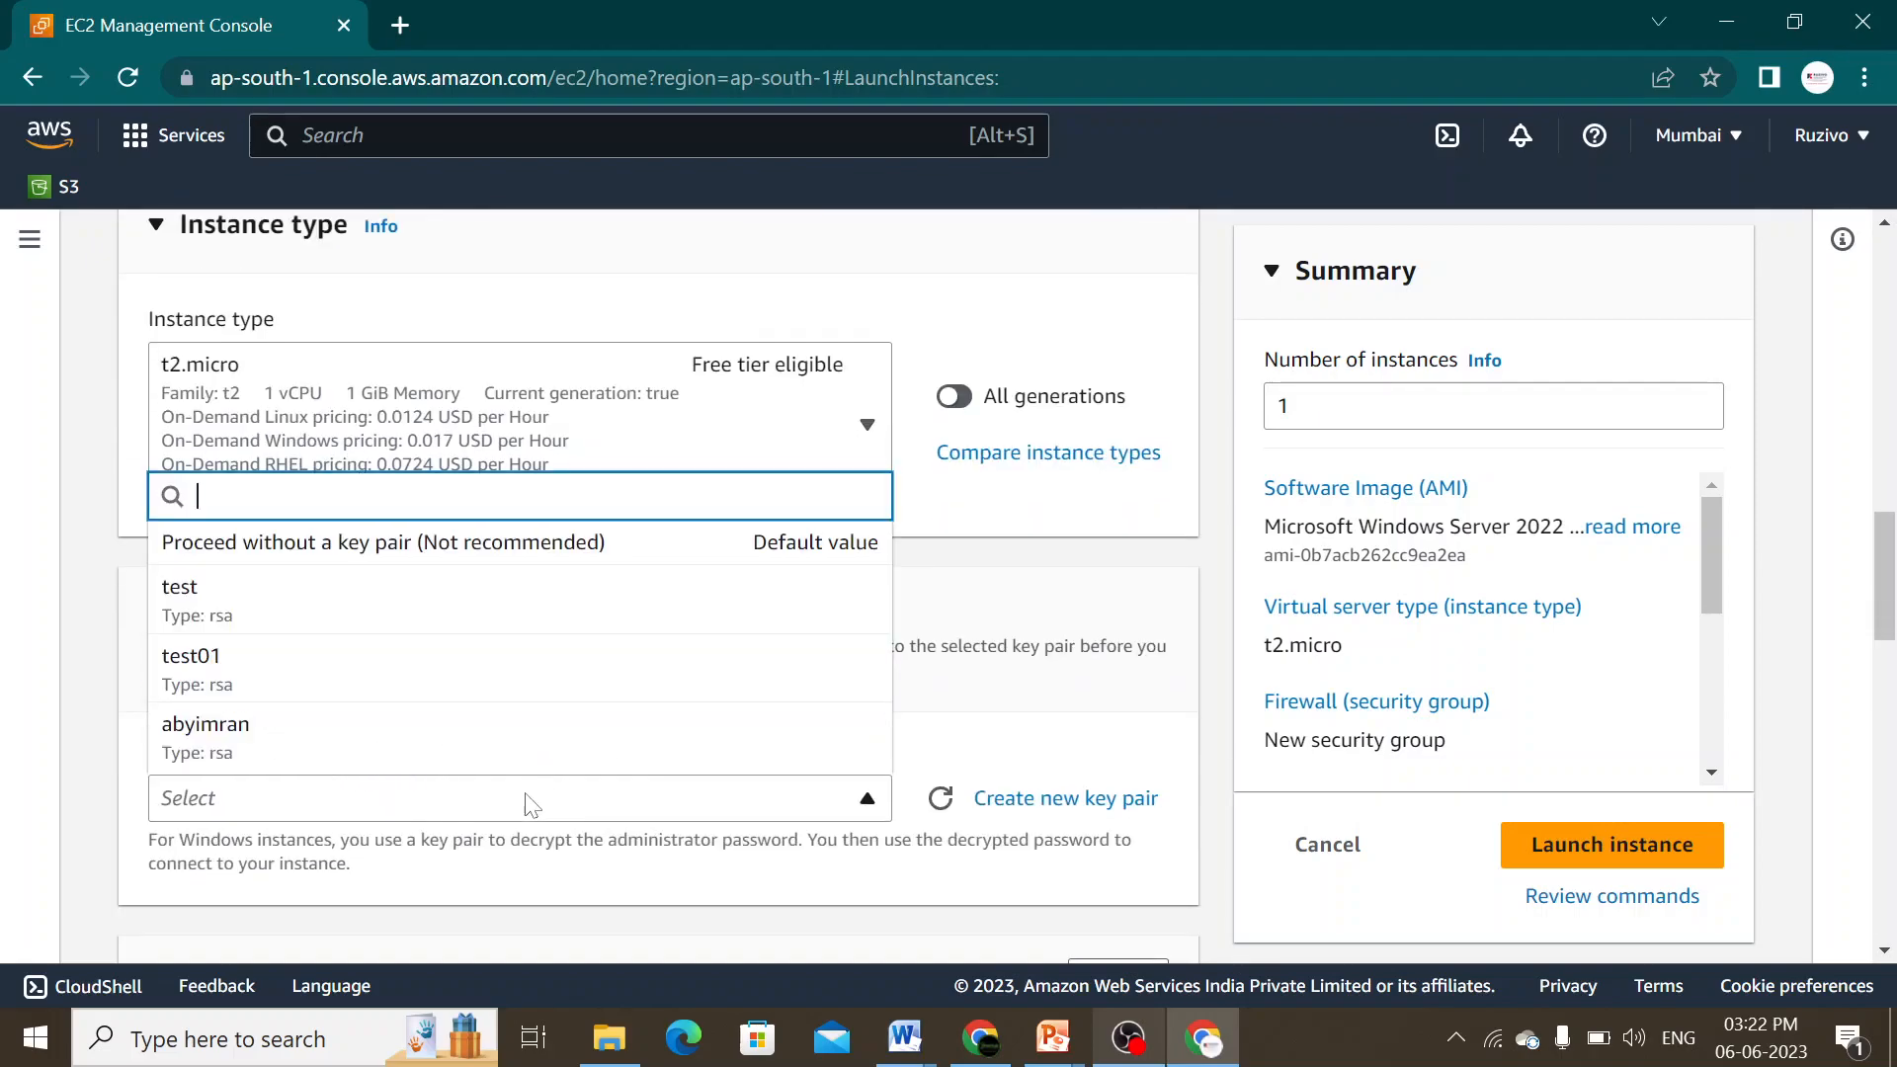
click(225, 603)
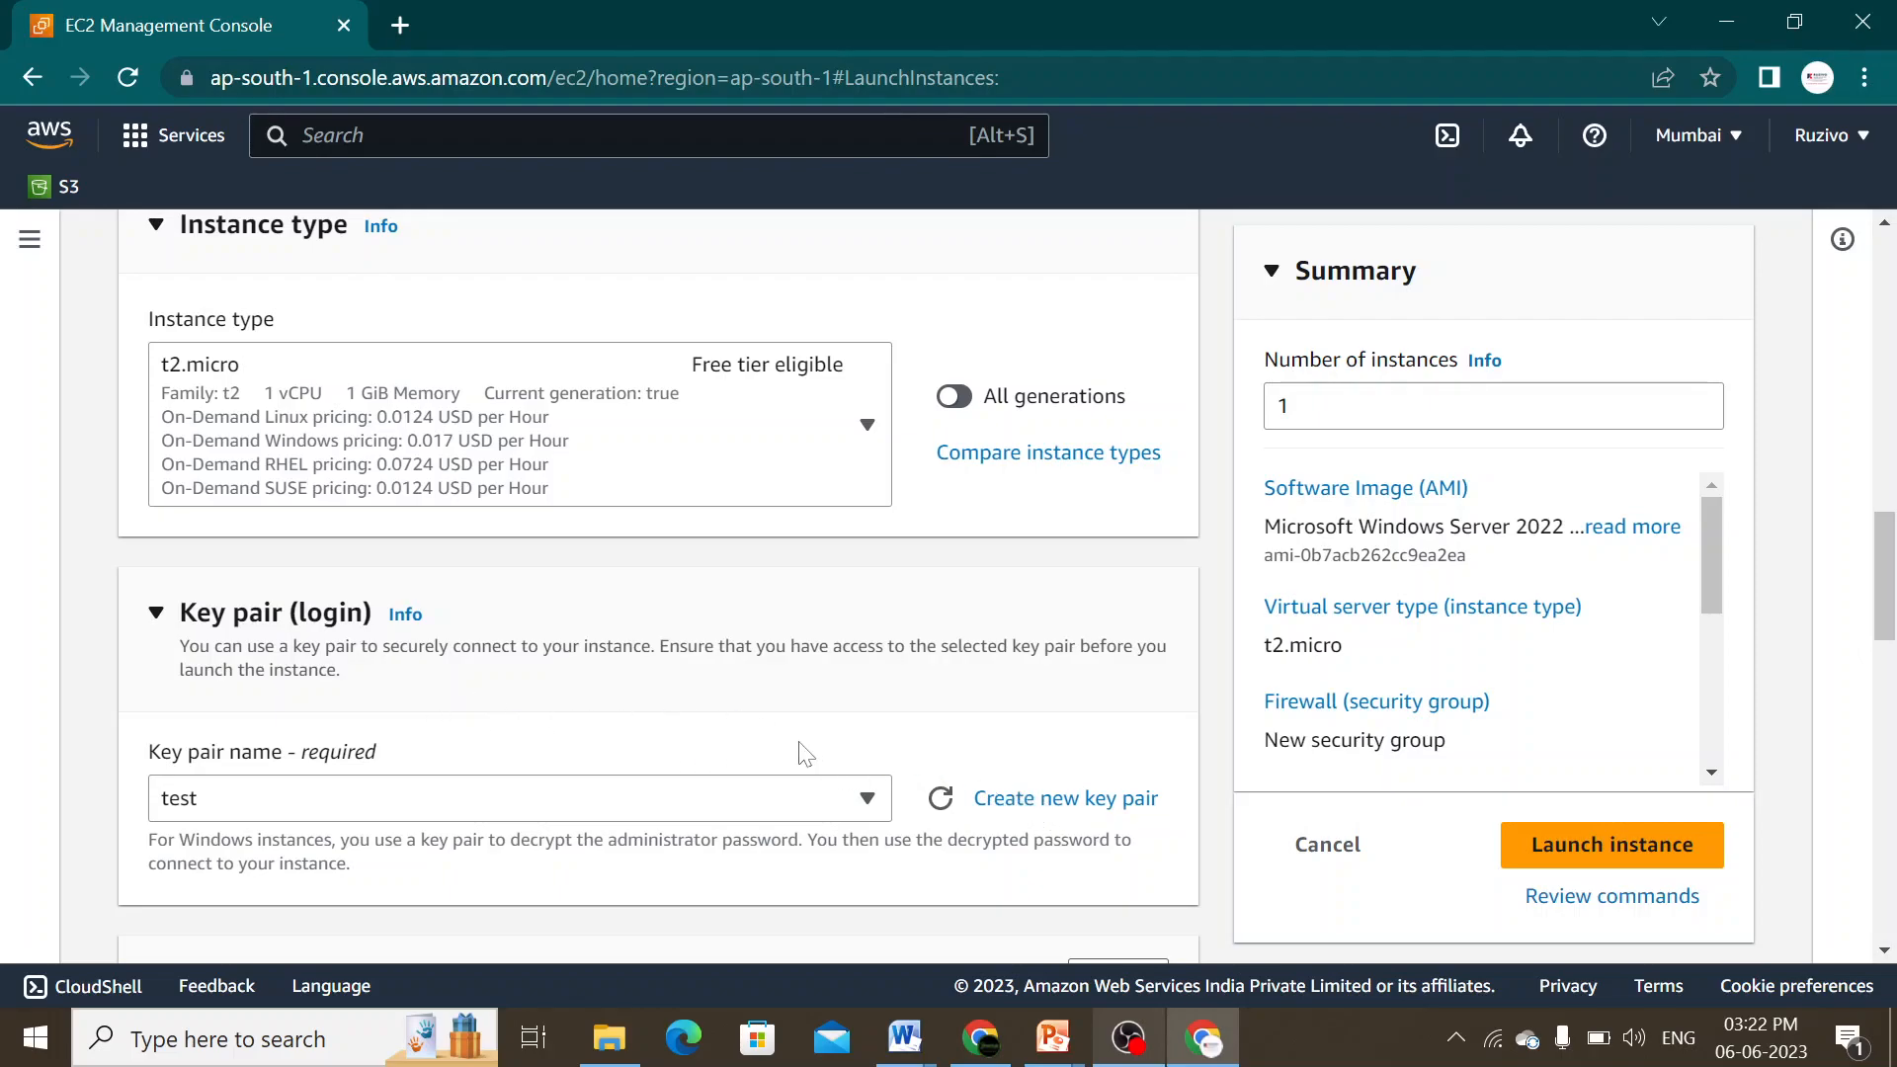
Allow HTTPS and HTTP traffic from the internet in the firewall rules of the new security group.
scroll(805, 753, down, 3)
scroll(471, 619, down, 8)
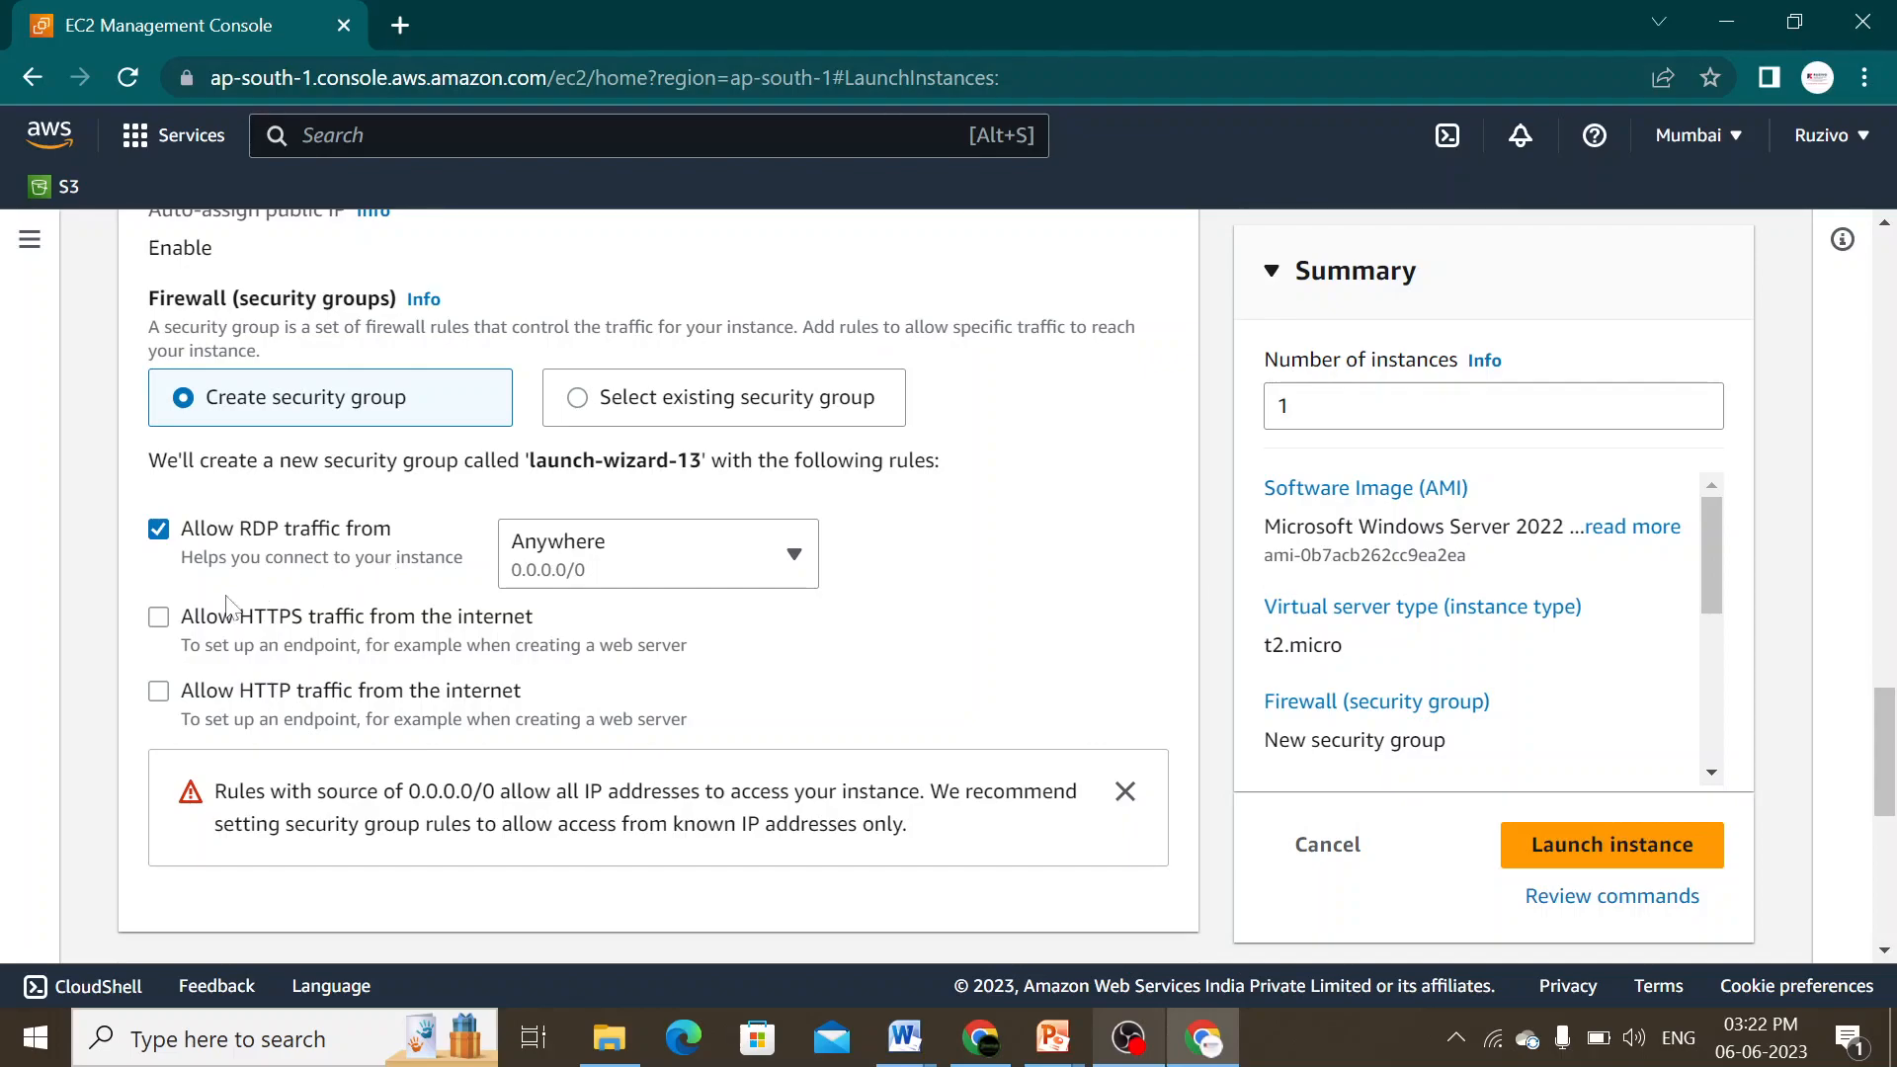
click(161, 625)
click(159, 692)
Review the remaining firewall and storage settings and launch the instance.
scroll(919, 608, down, 3)
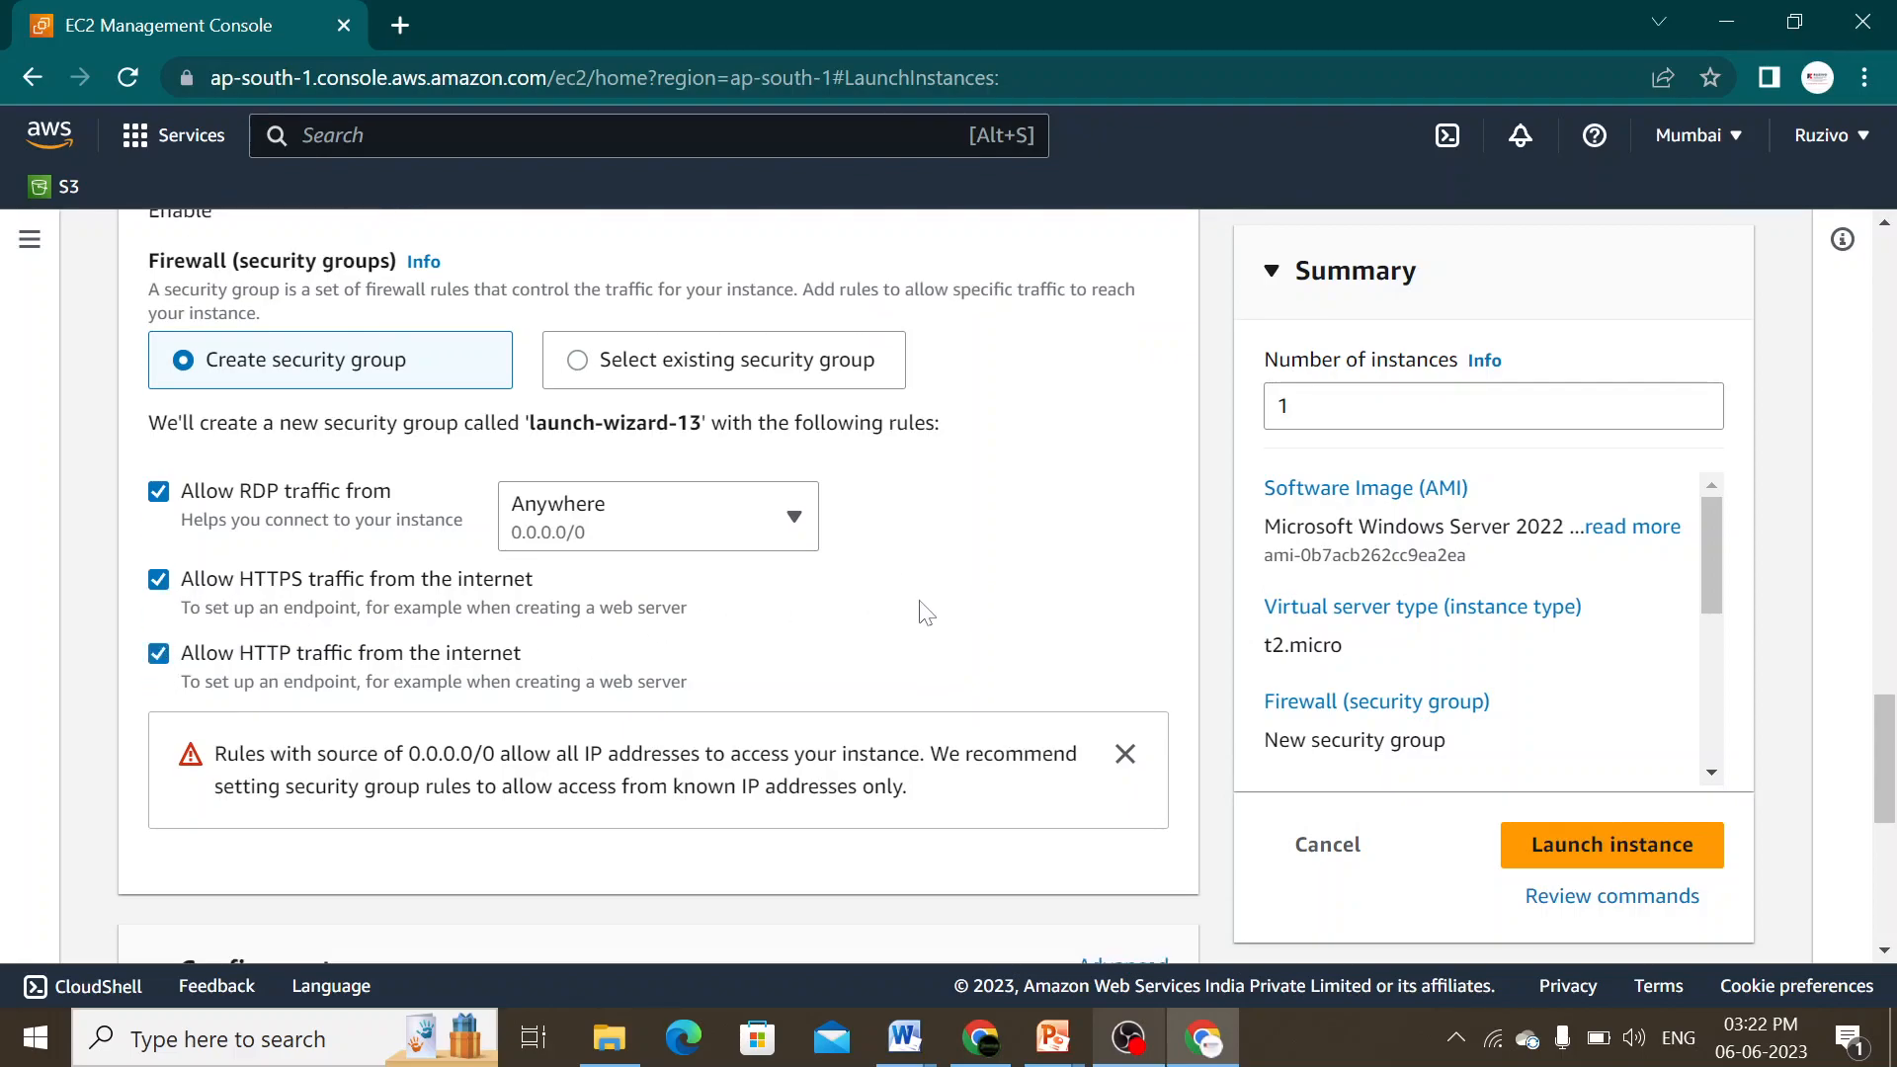
scroll(914, 618, down, 3)
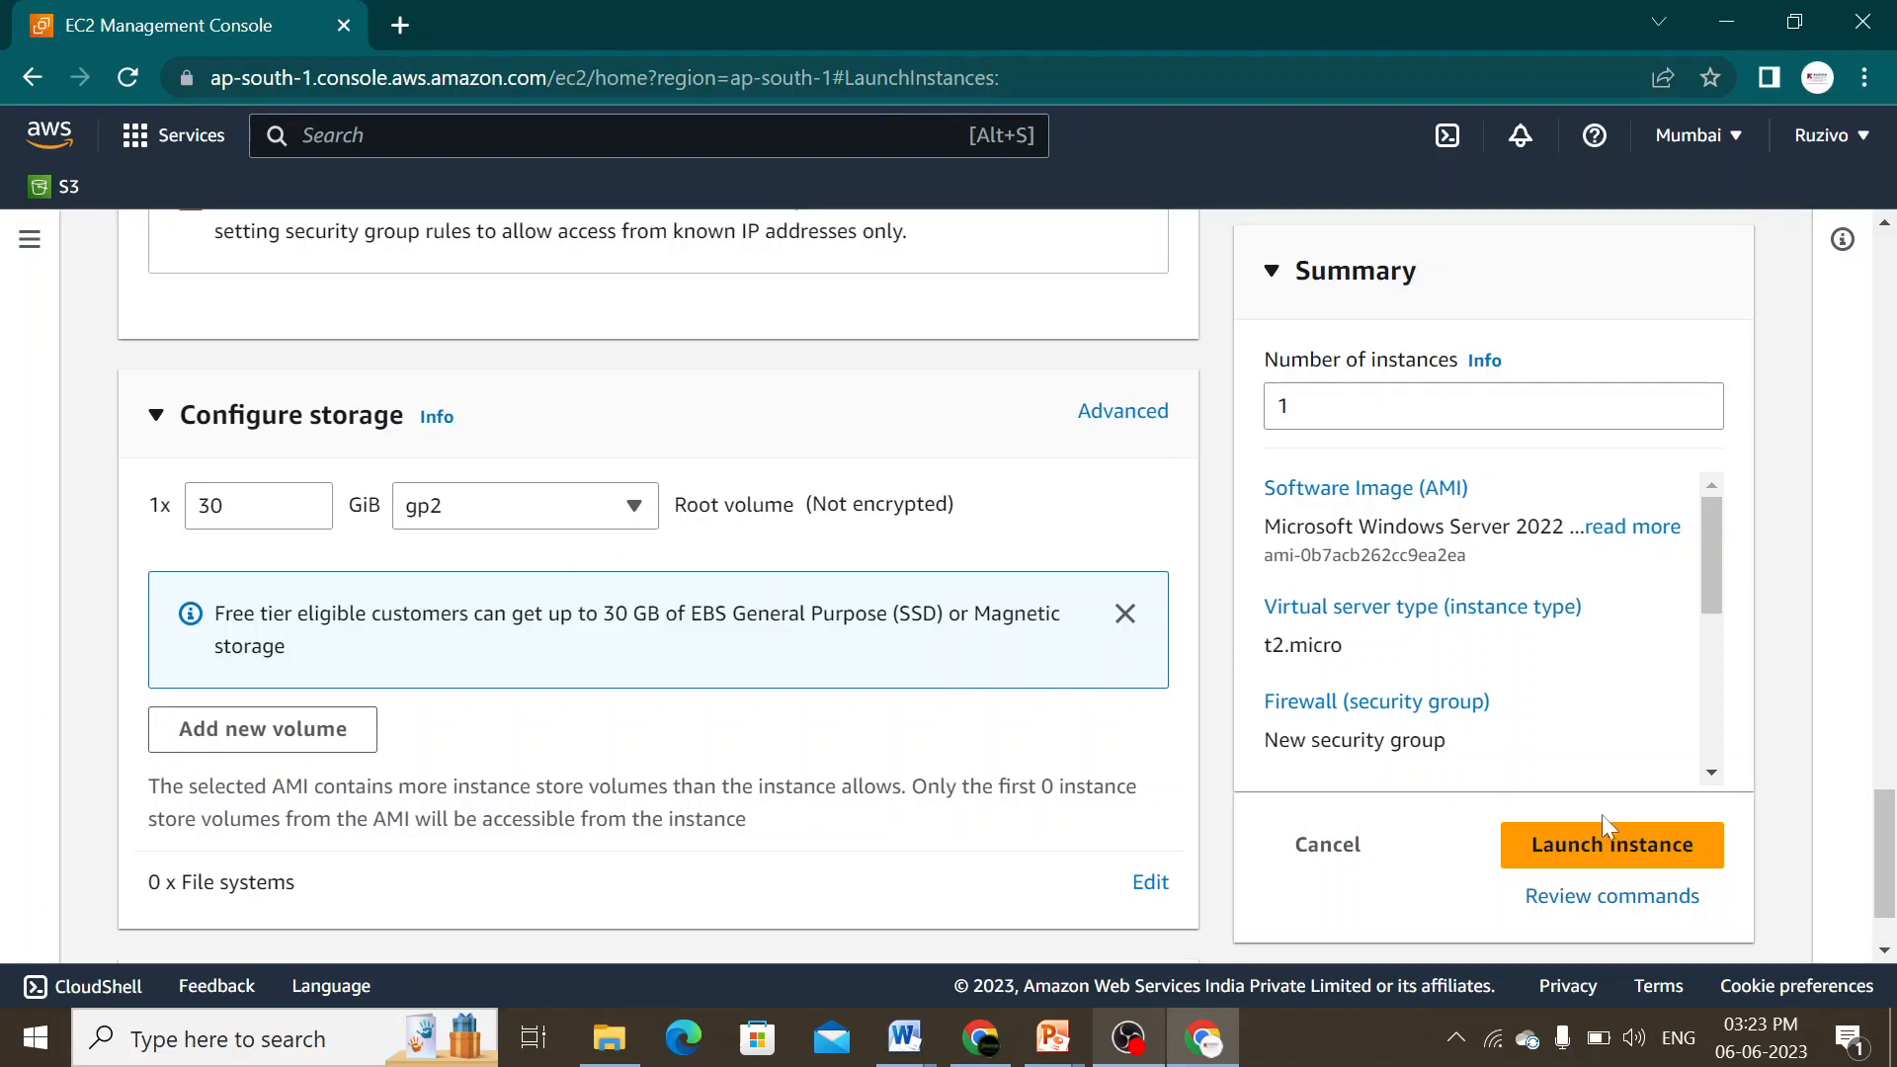
click(1628, 845)
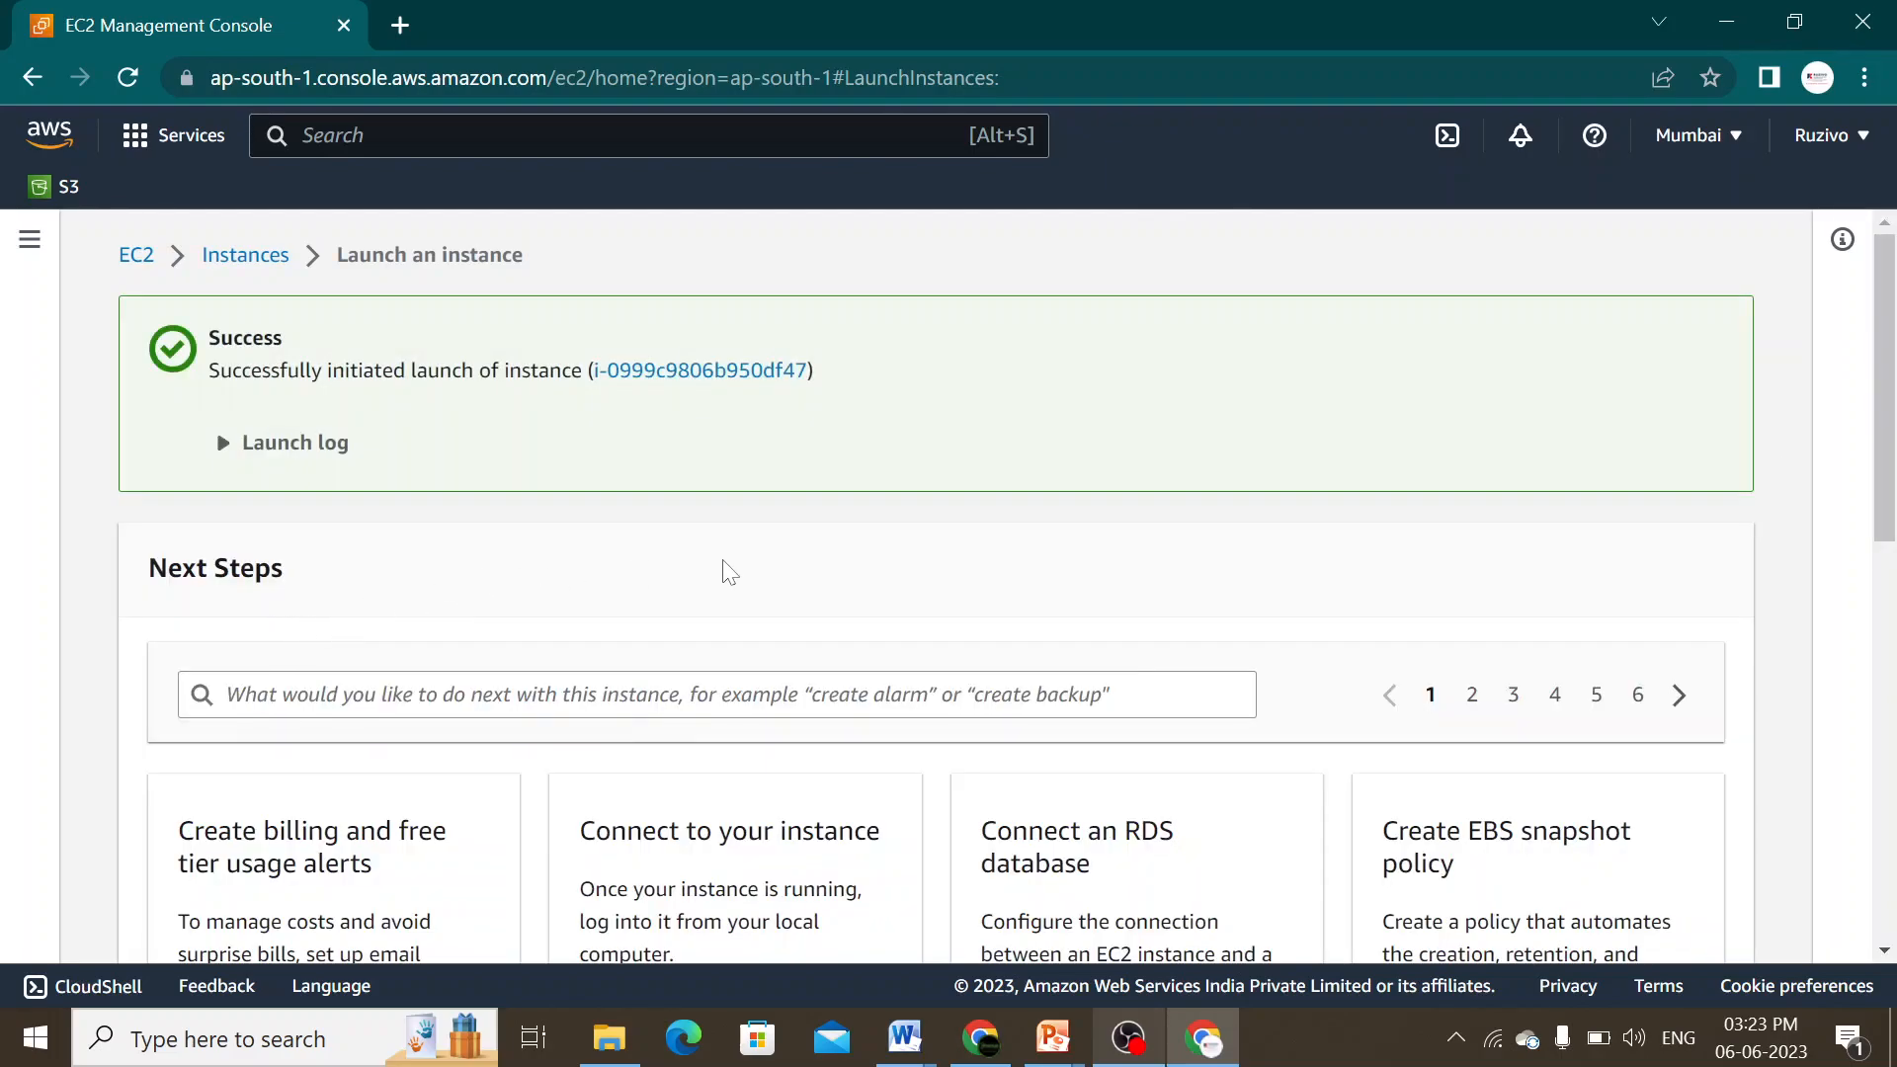
Go to the instances list, deselect the windows instance and view the details of the Test WindowsOS instance.
scroll(1403, 583, down, 2)
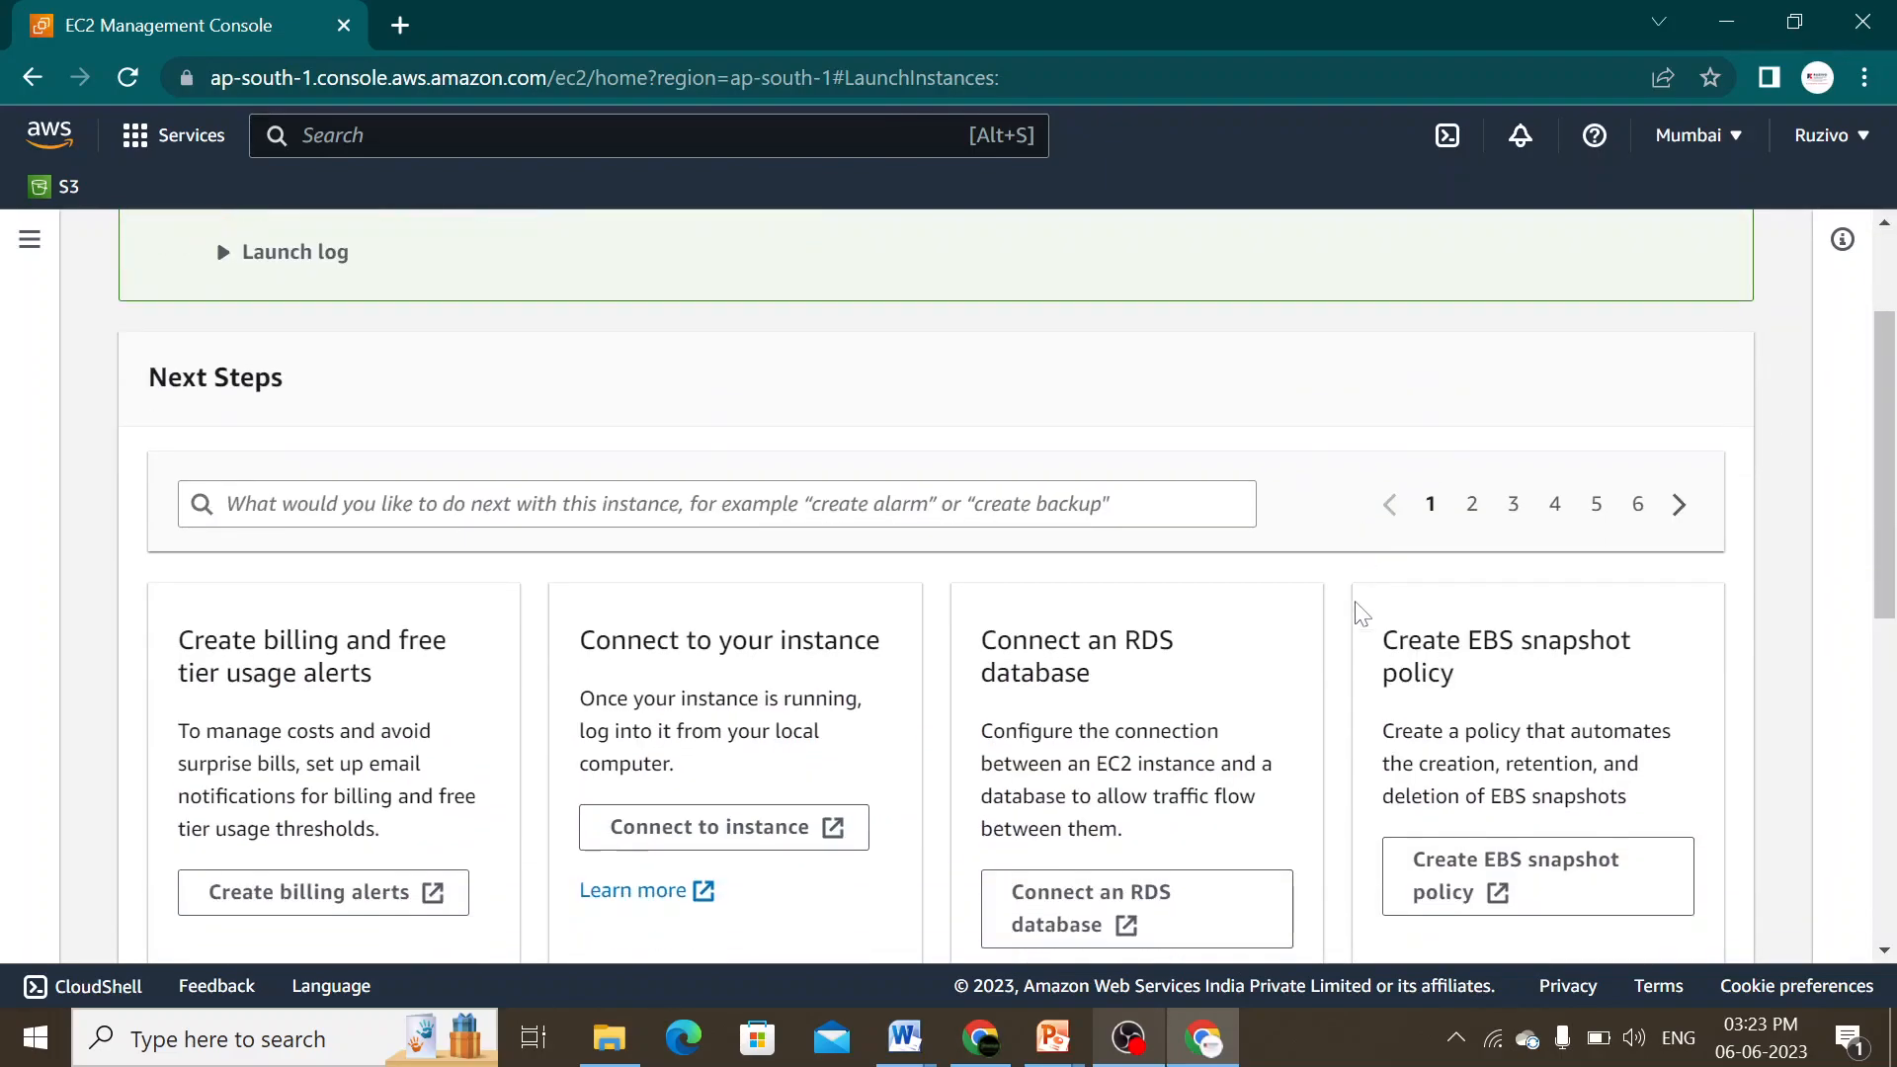
scroll(1363, 613, down, 3)
scroll(1341, 617, up, 5)
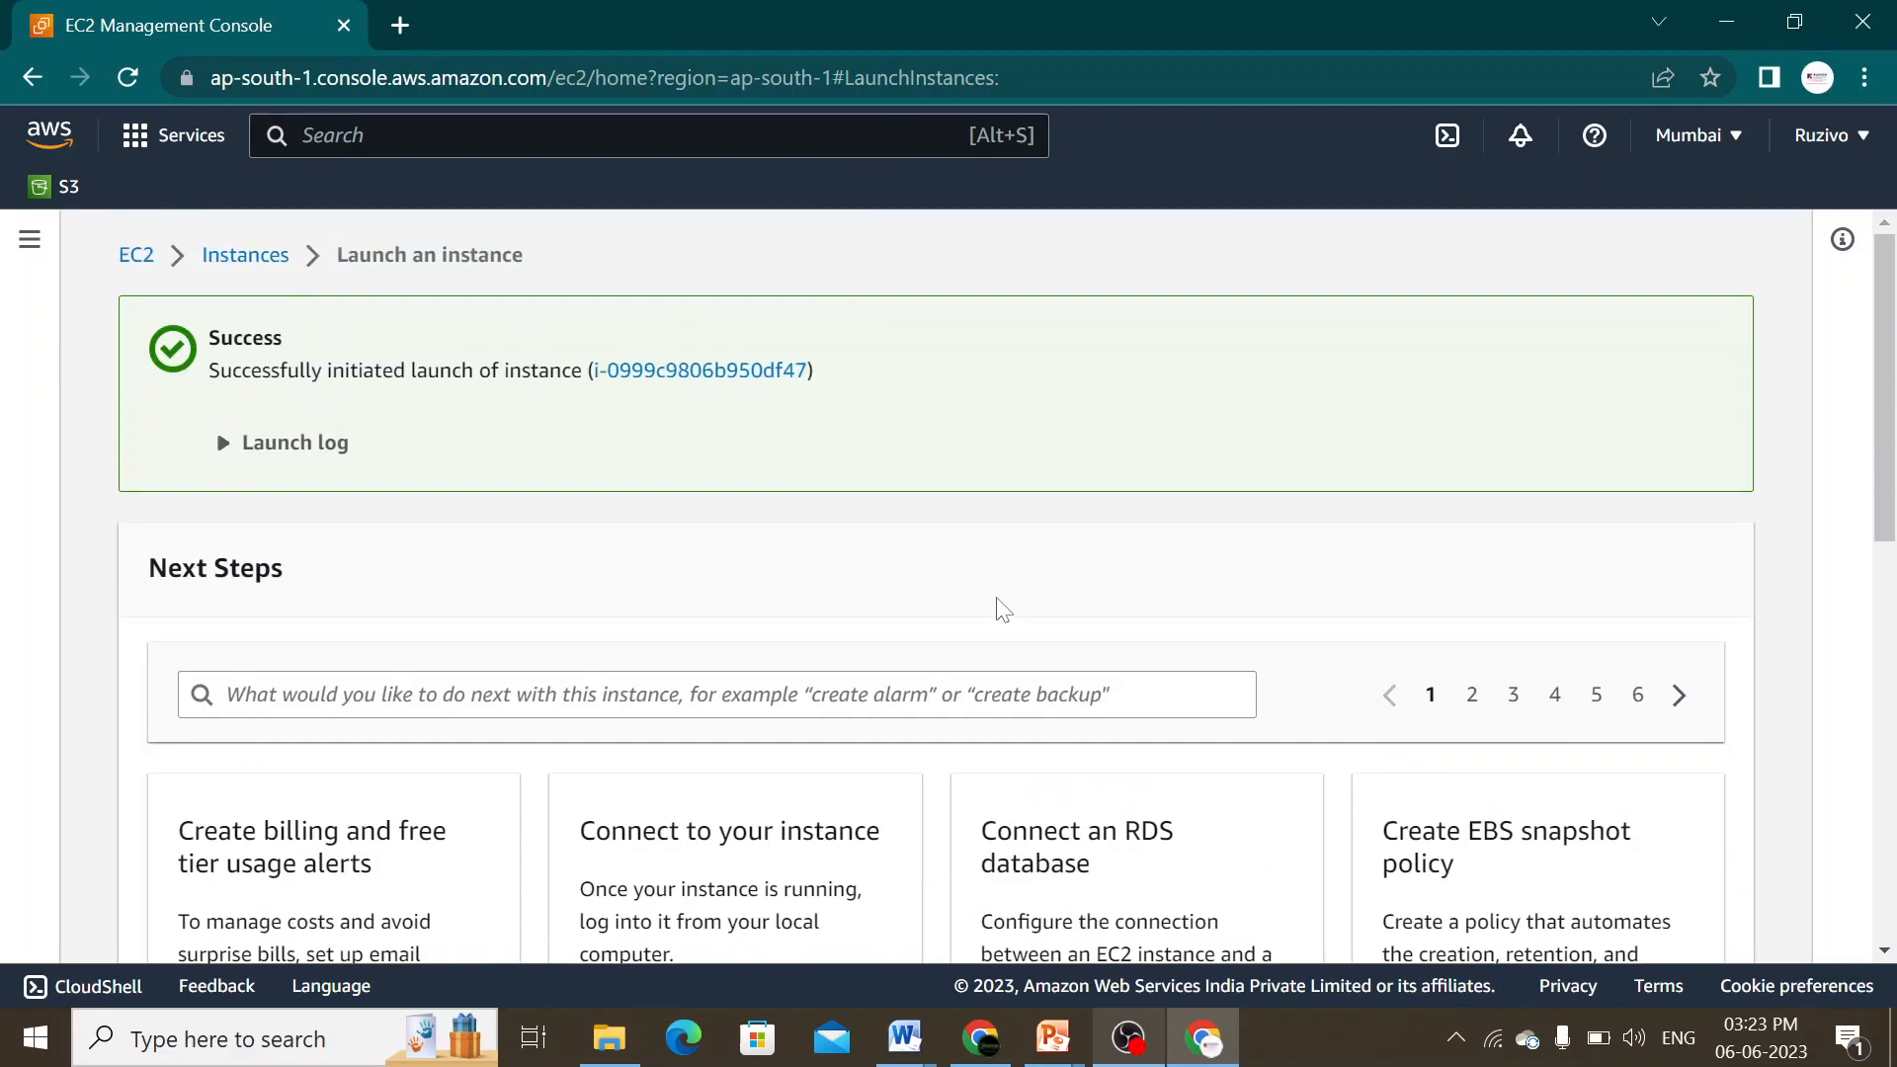
click(210, 261)
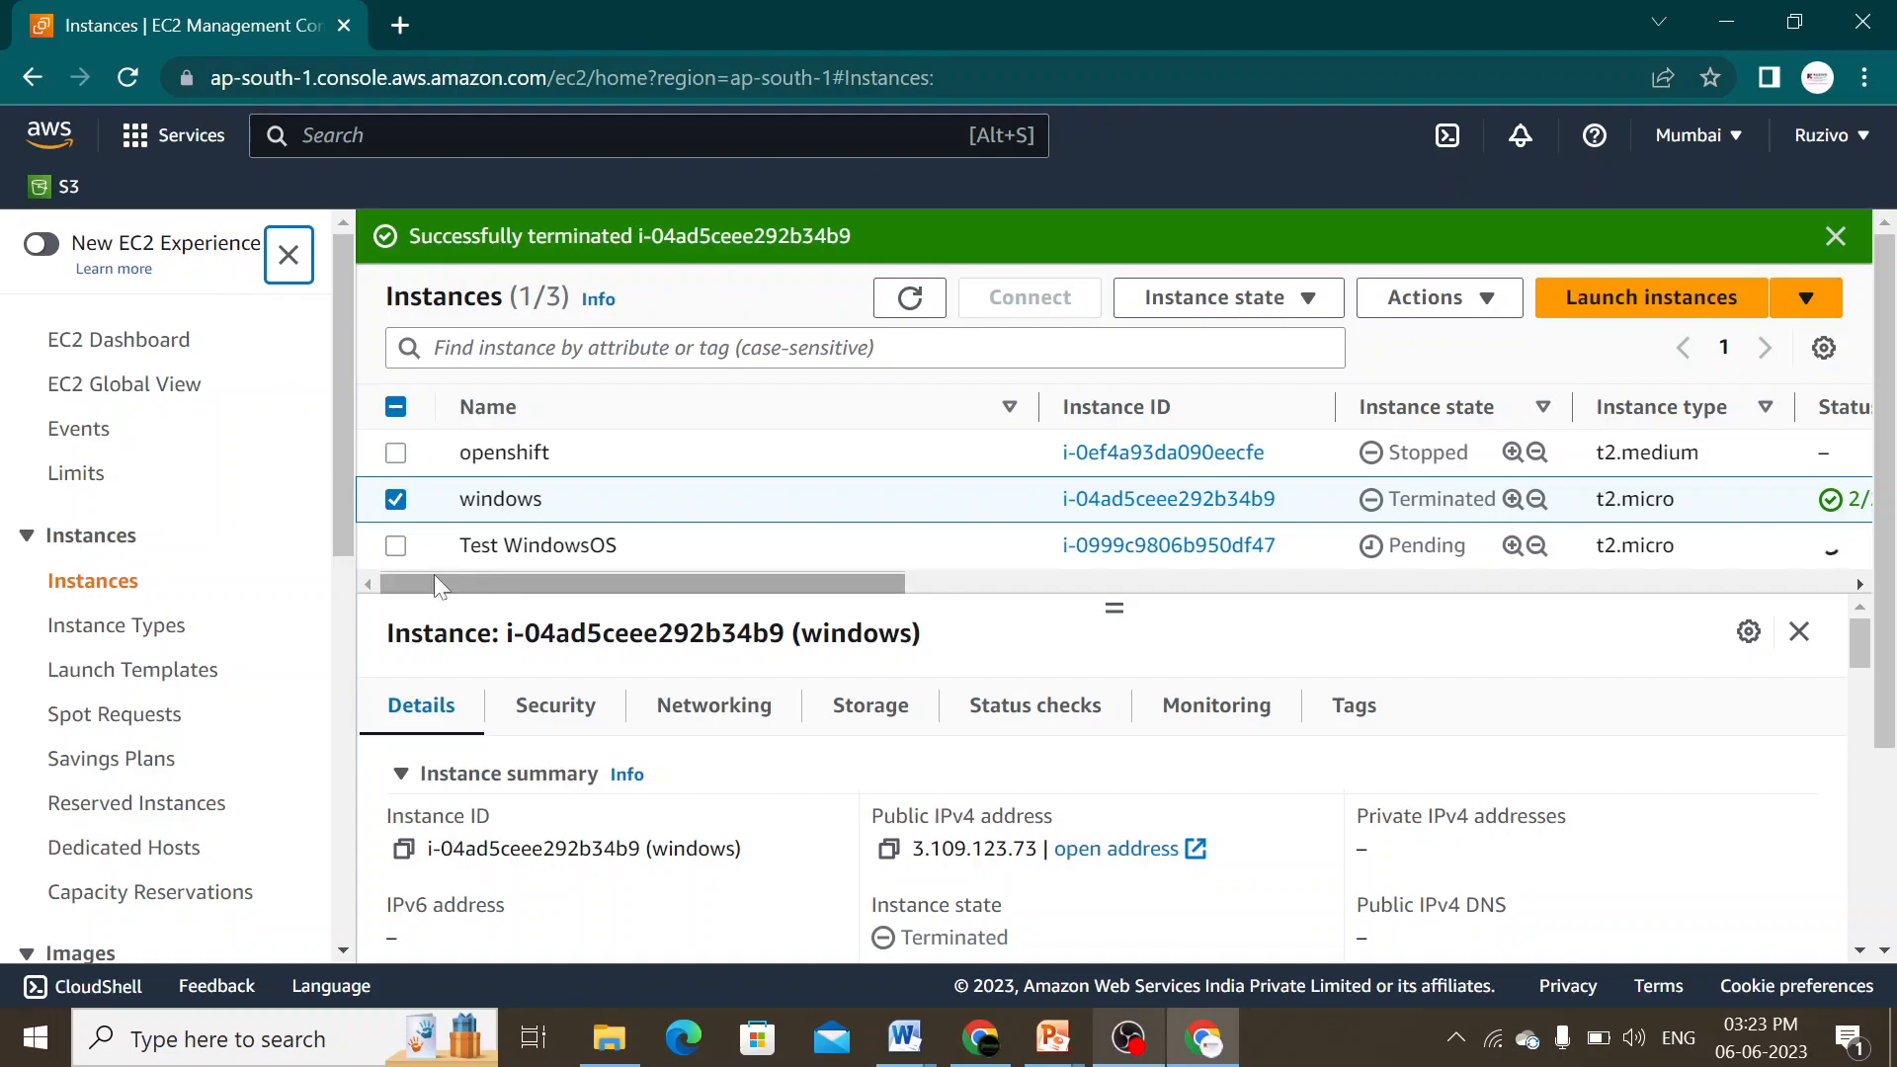
click(396, 500)
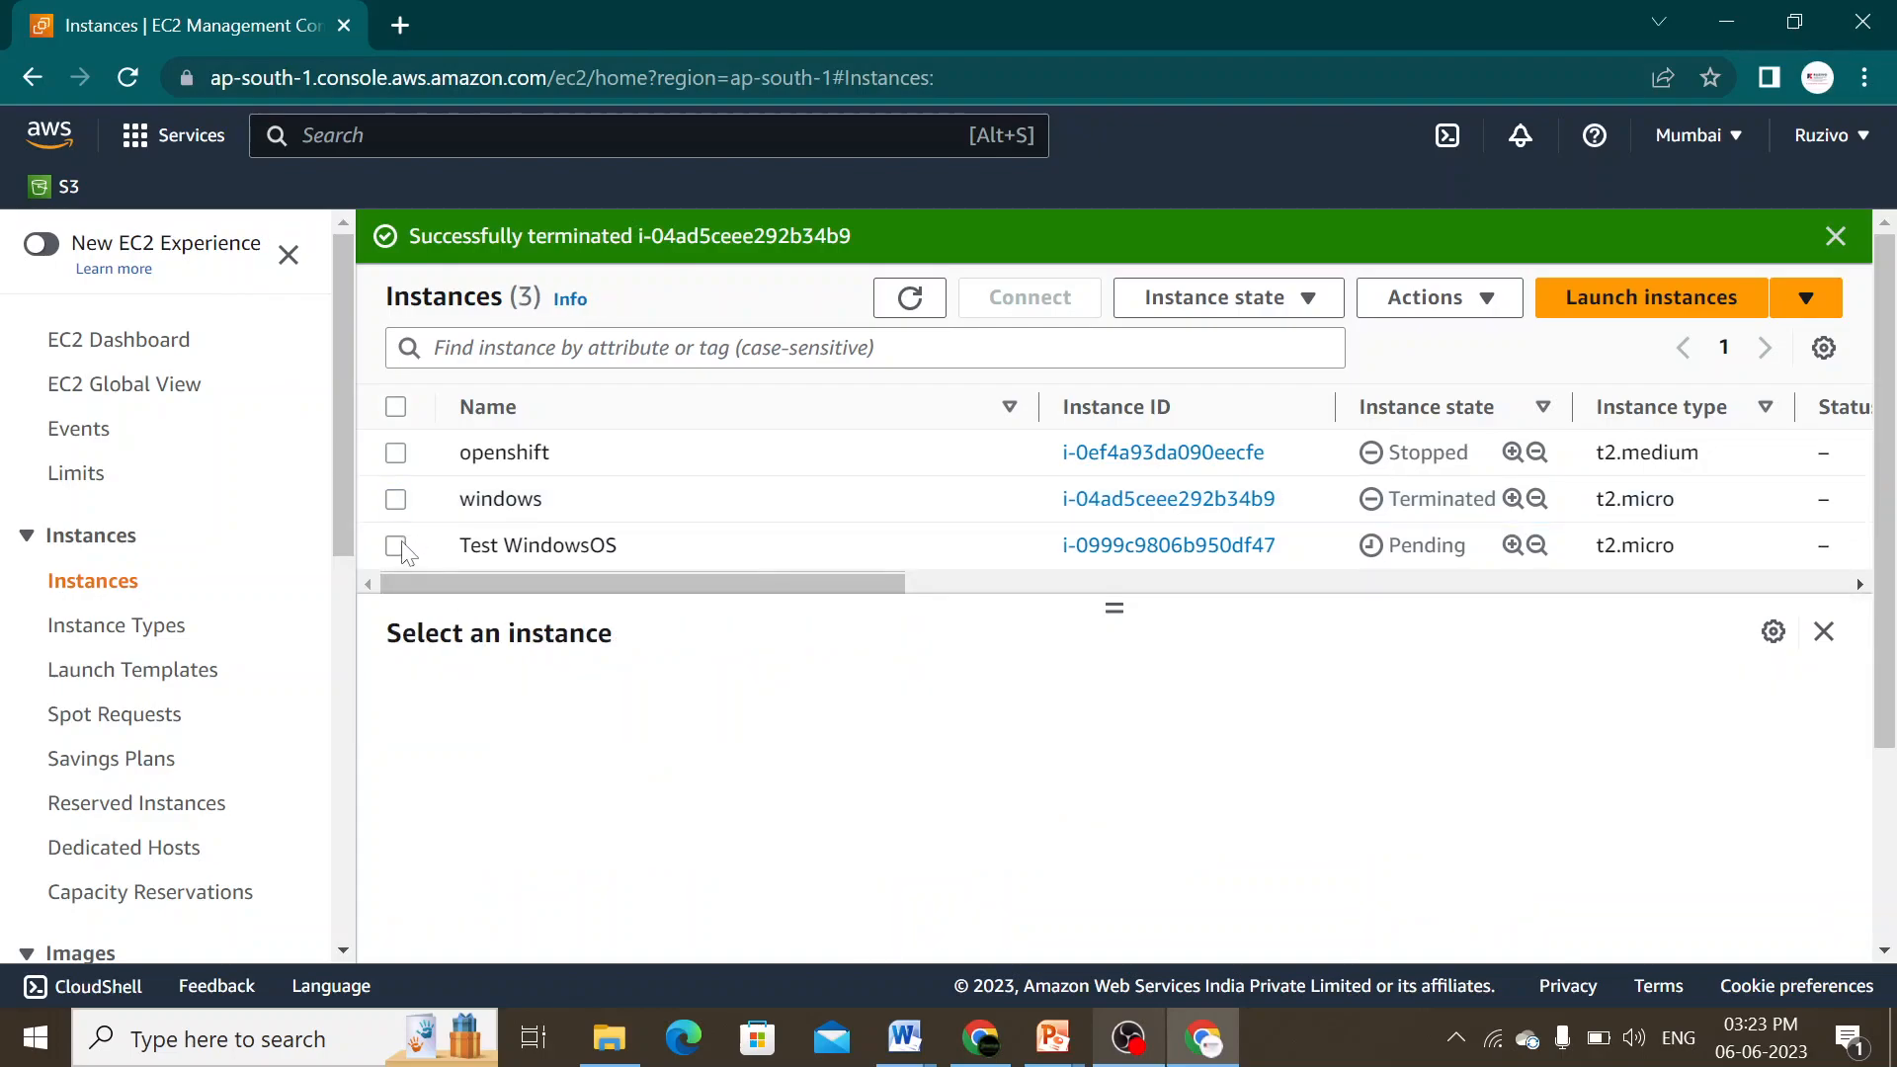
click(401, 546)
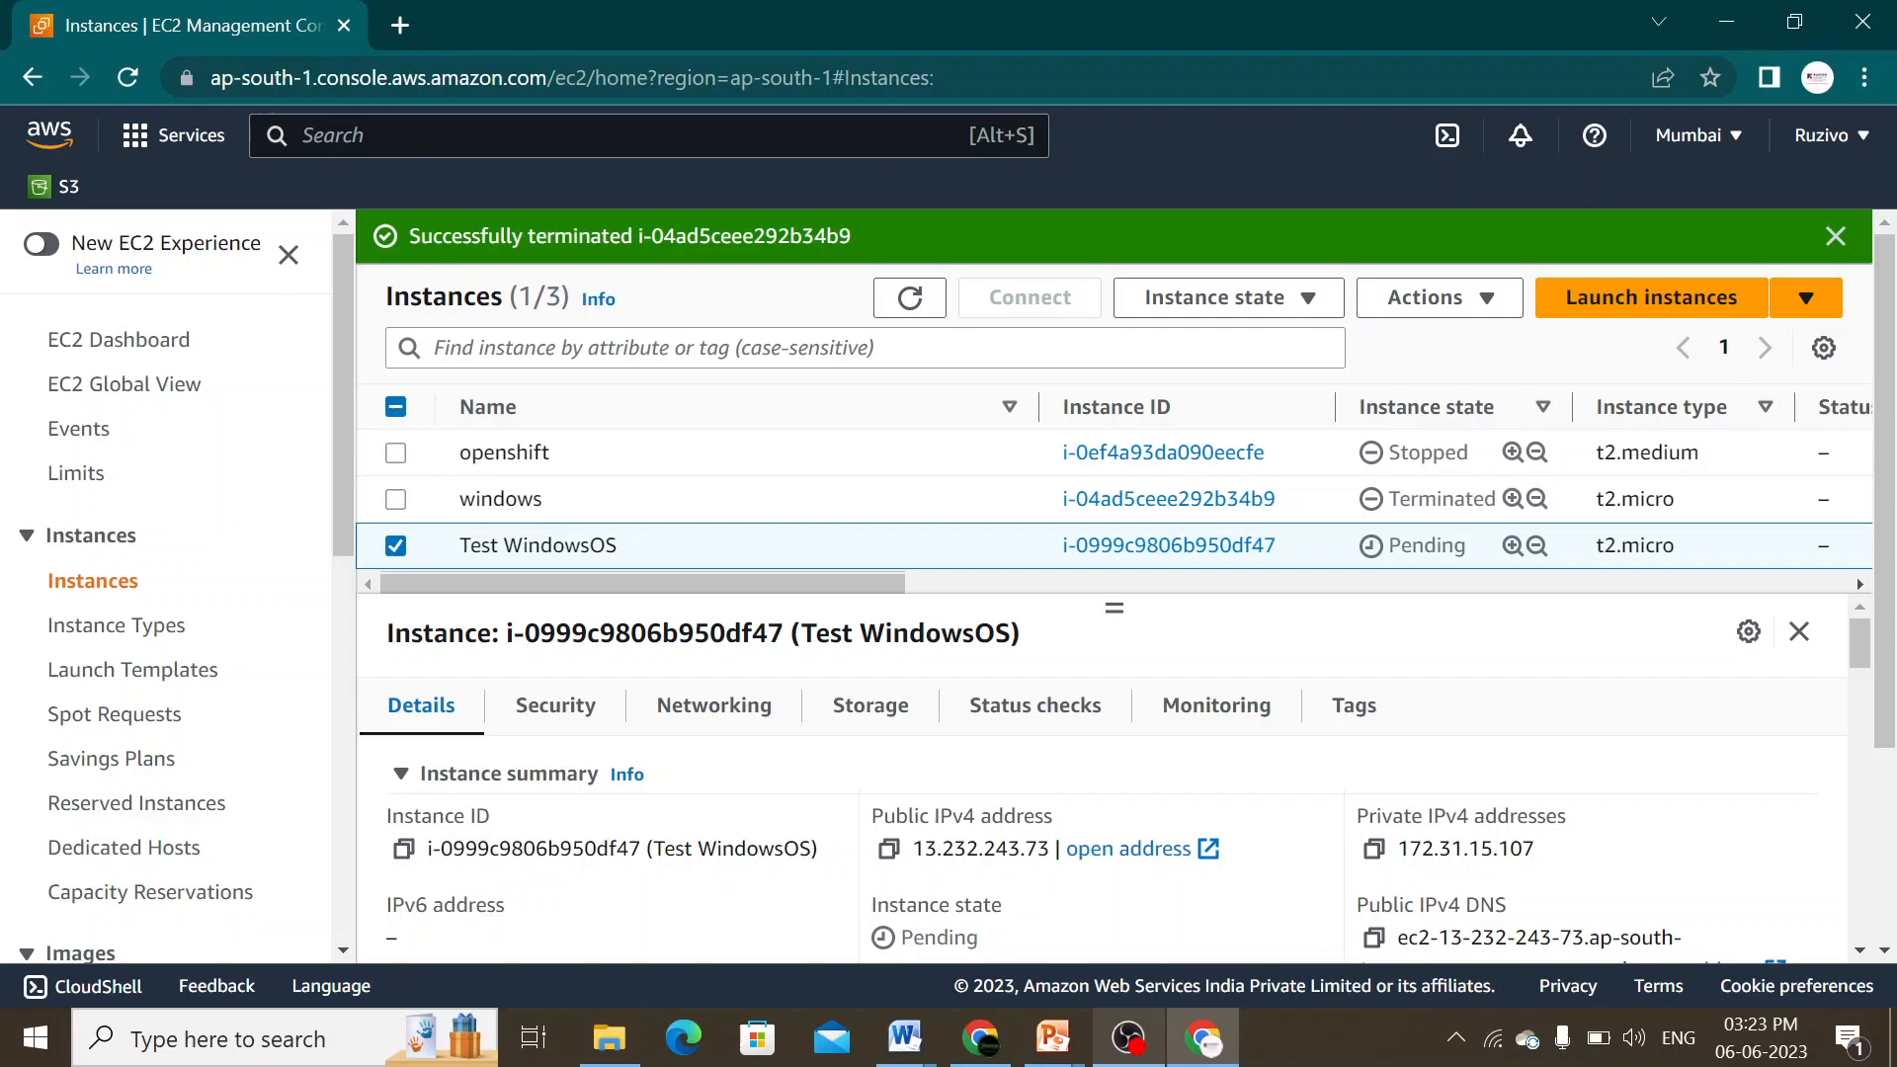
scroll(1574, 850, down, 3)
scroll(1574, 850, up, 3)
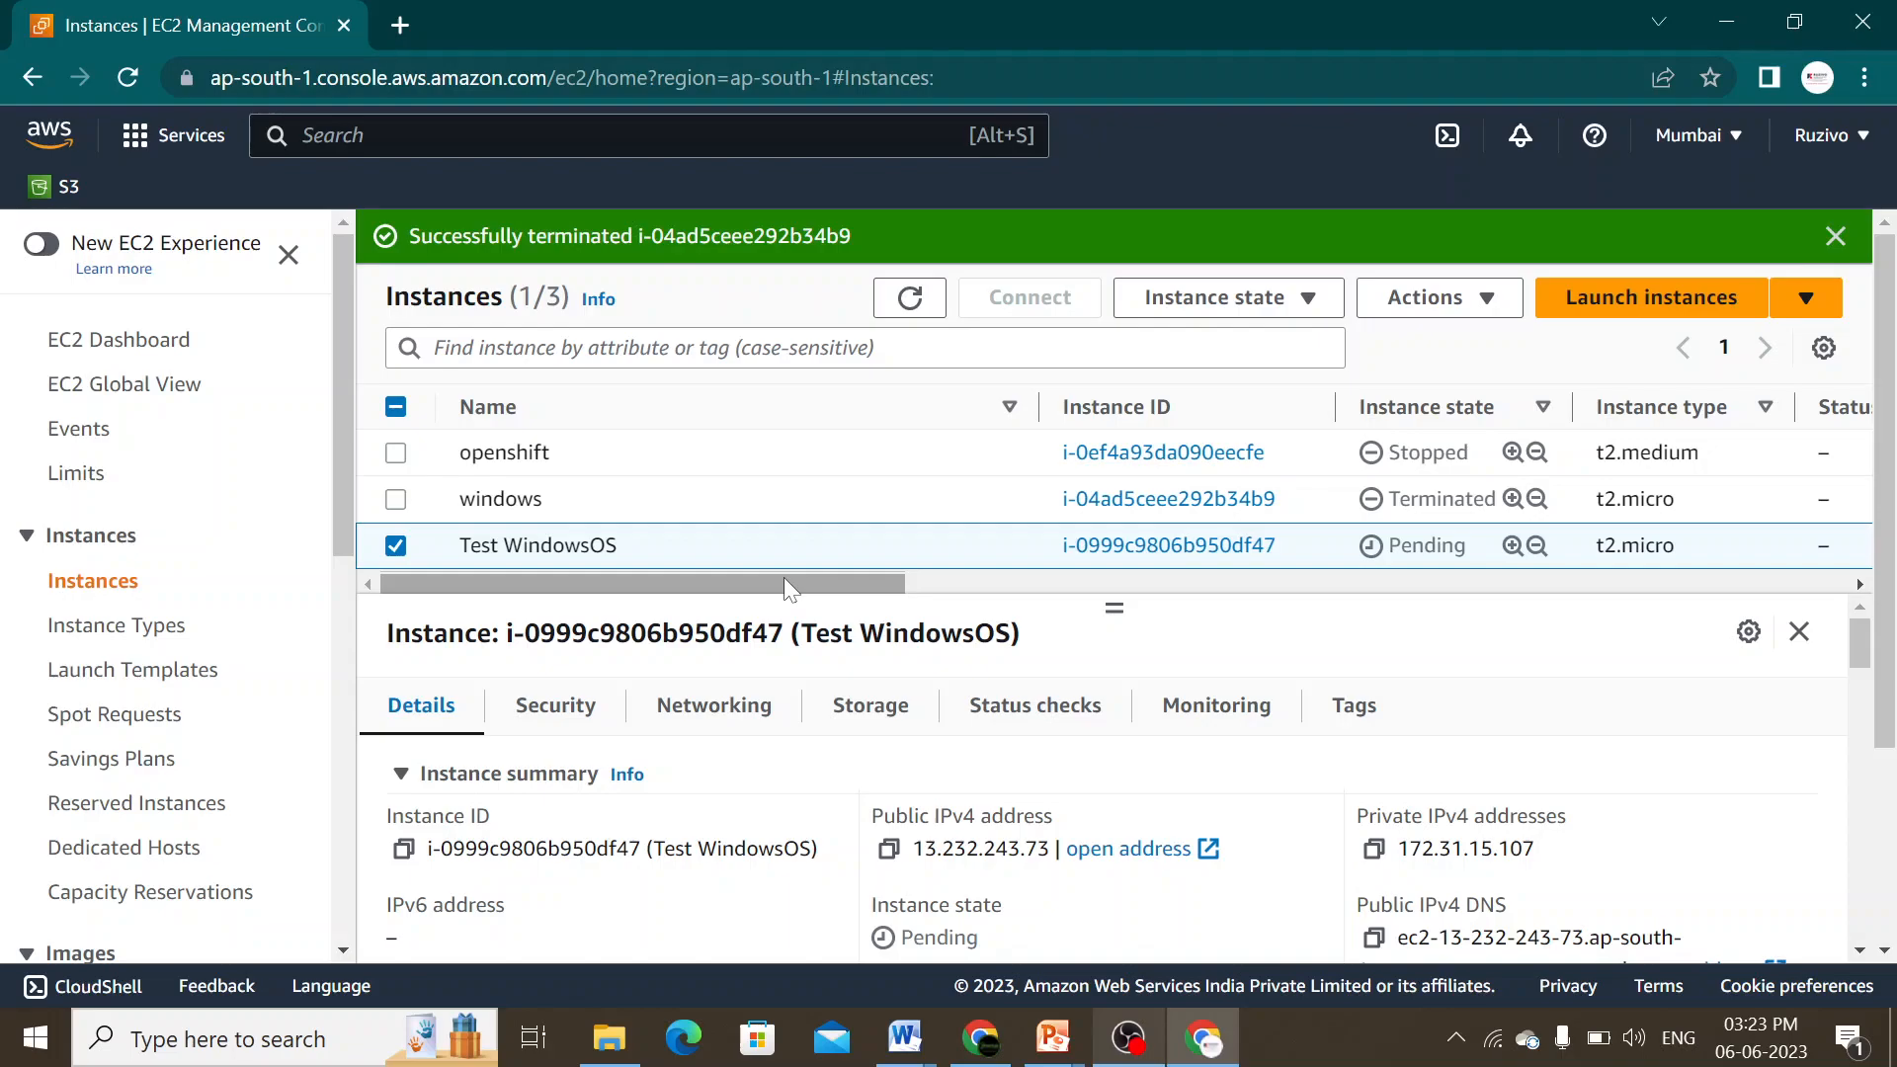
Reload the instances list and open the connection options for the Test WindowsOS instance.
click(134, 79)
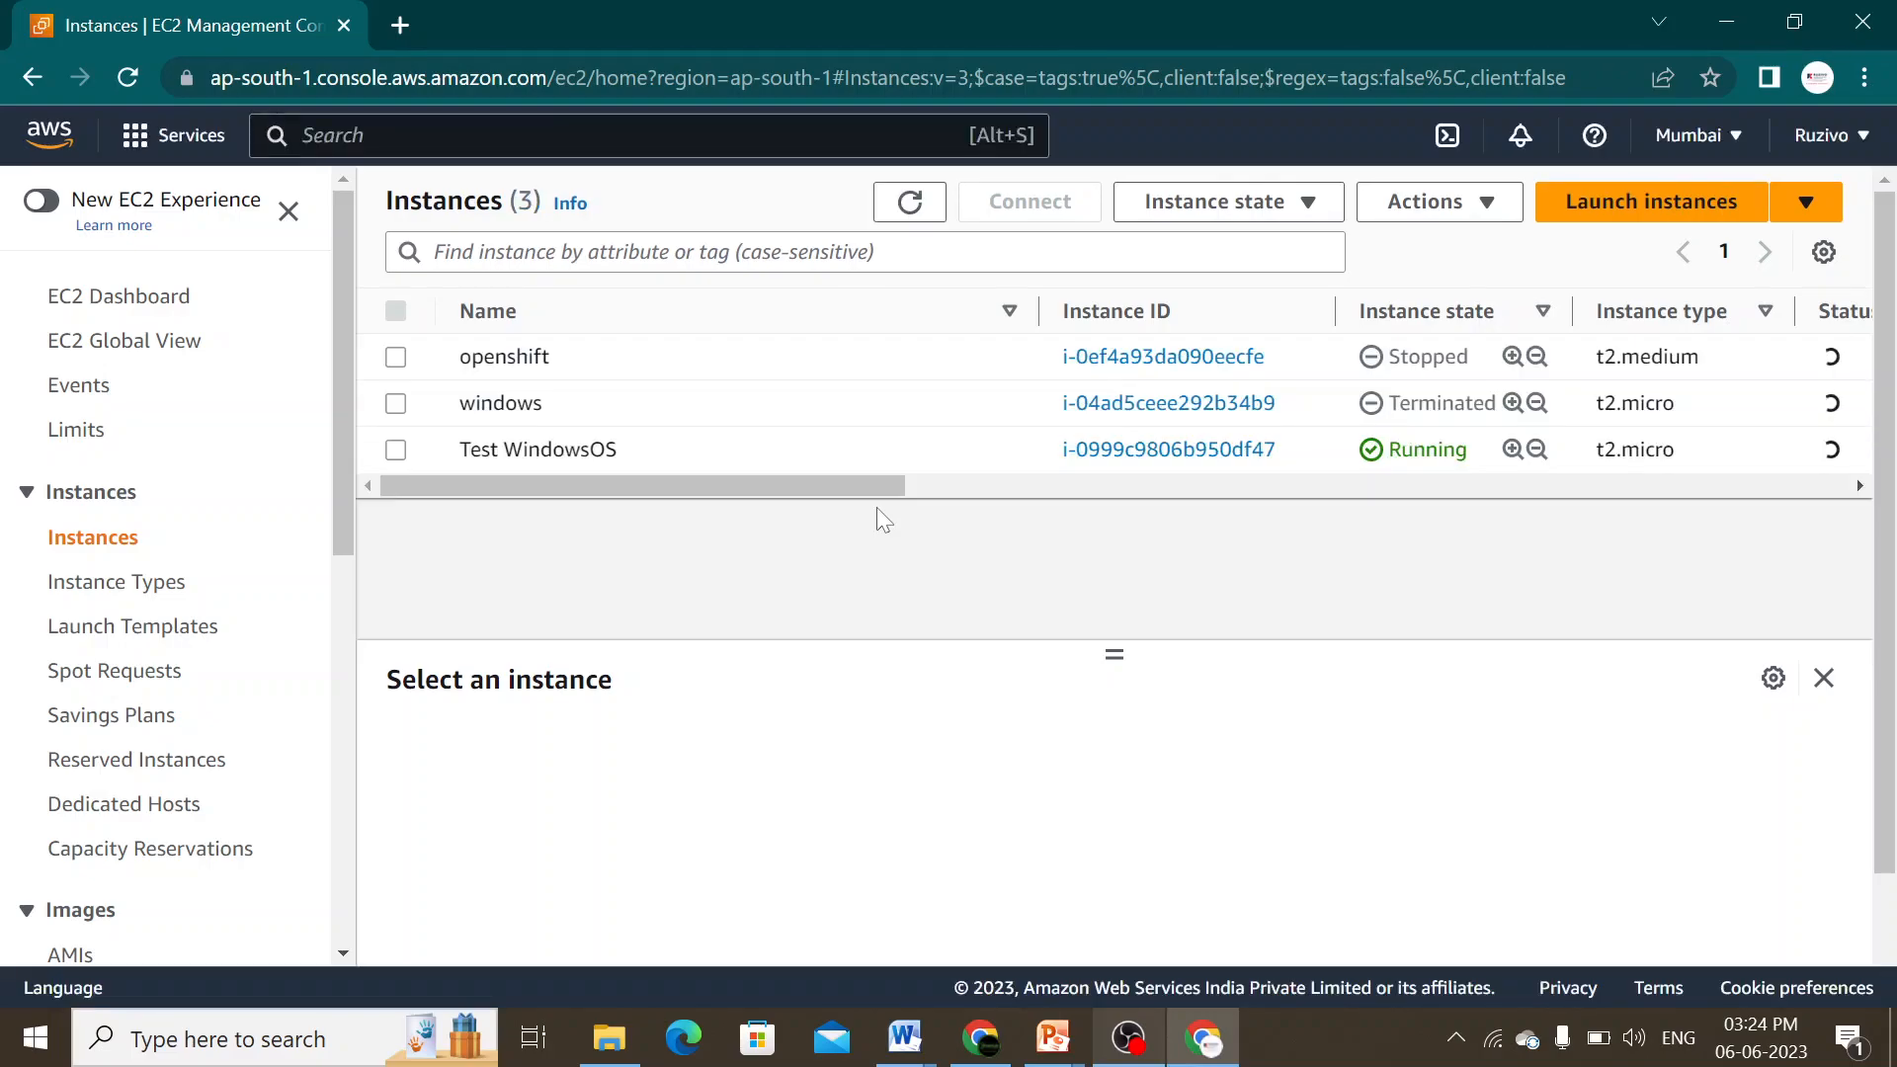
click(398, 453)
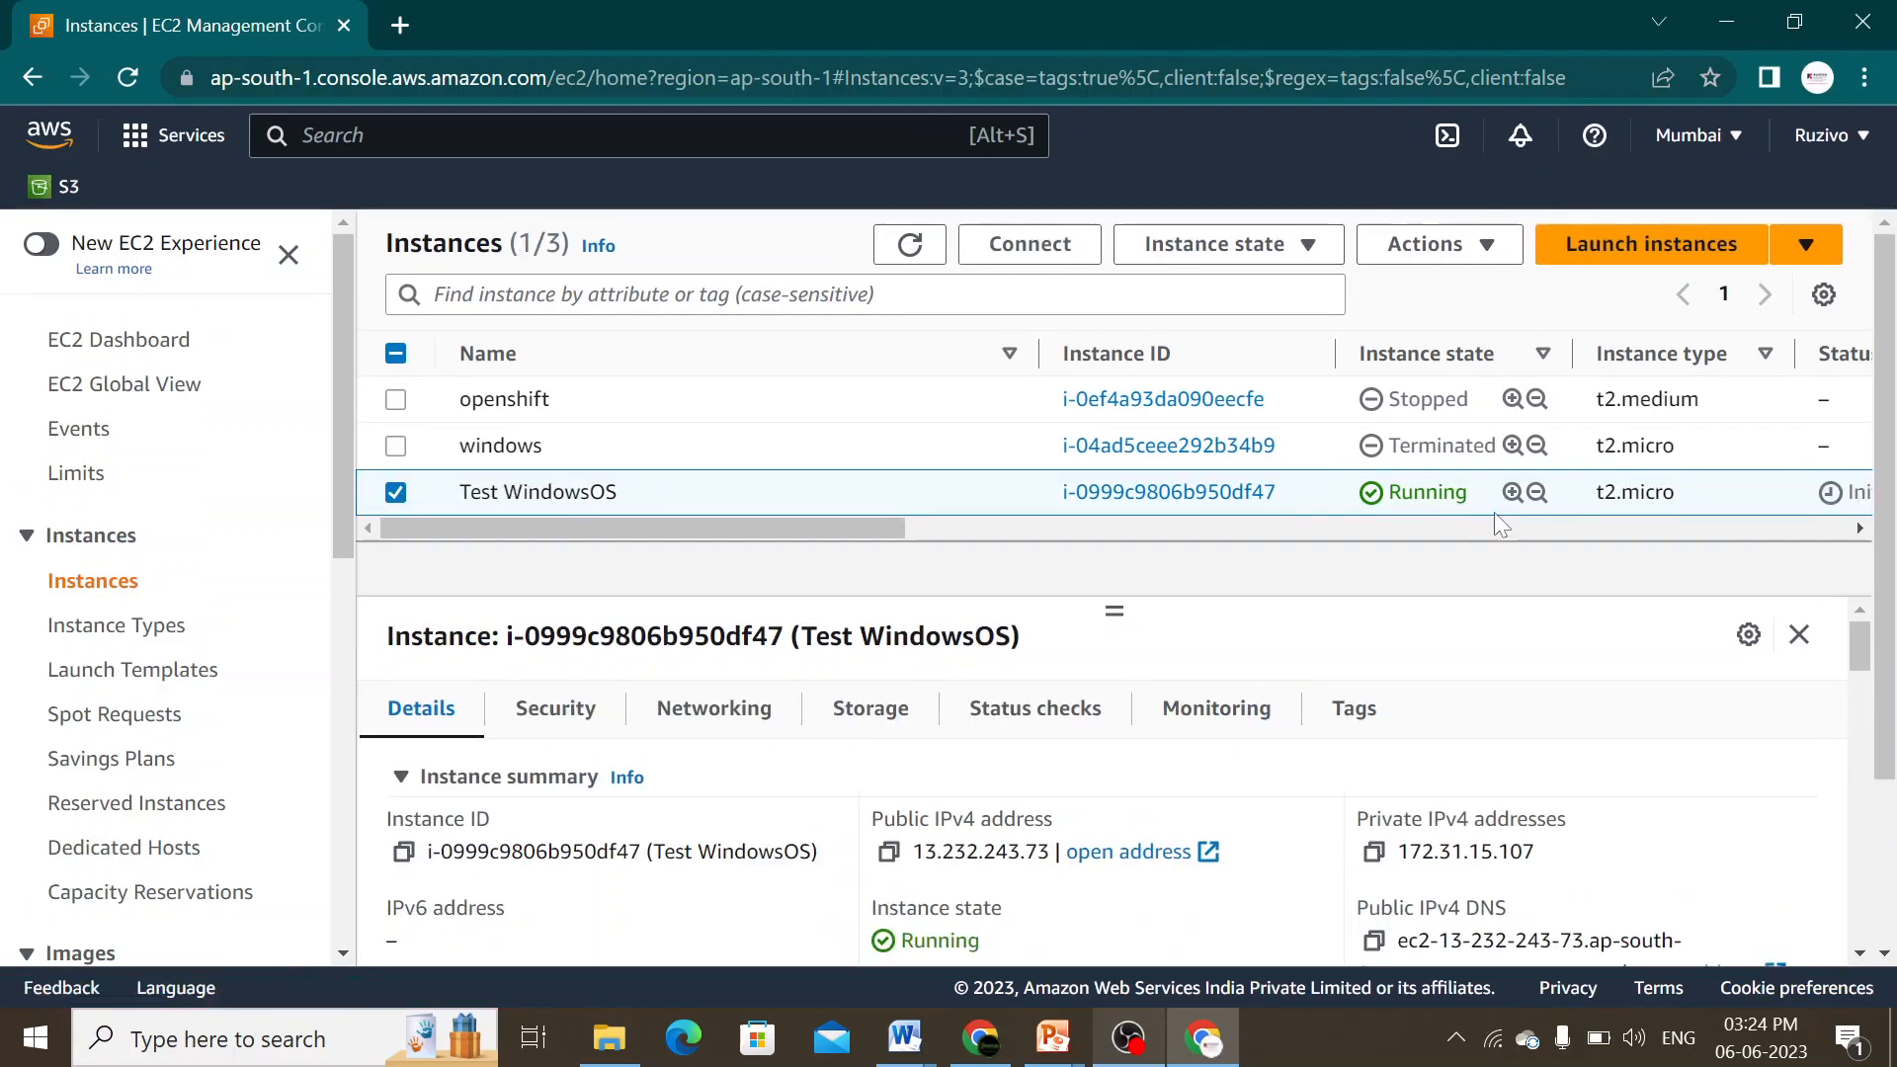
click(1031, 254)
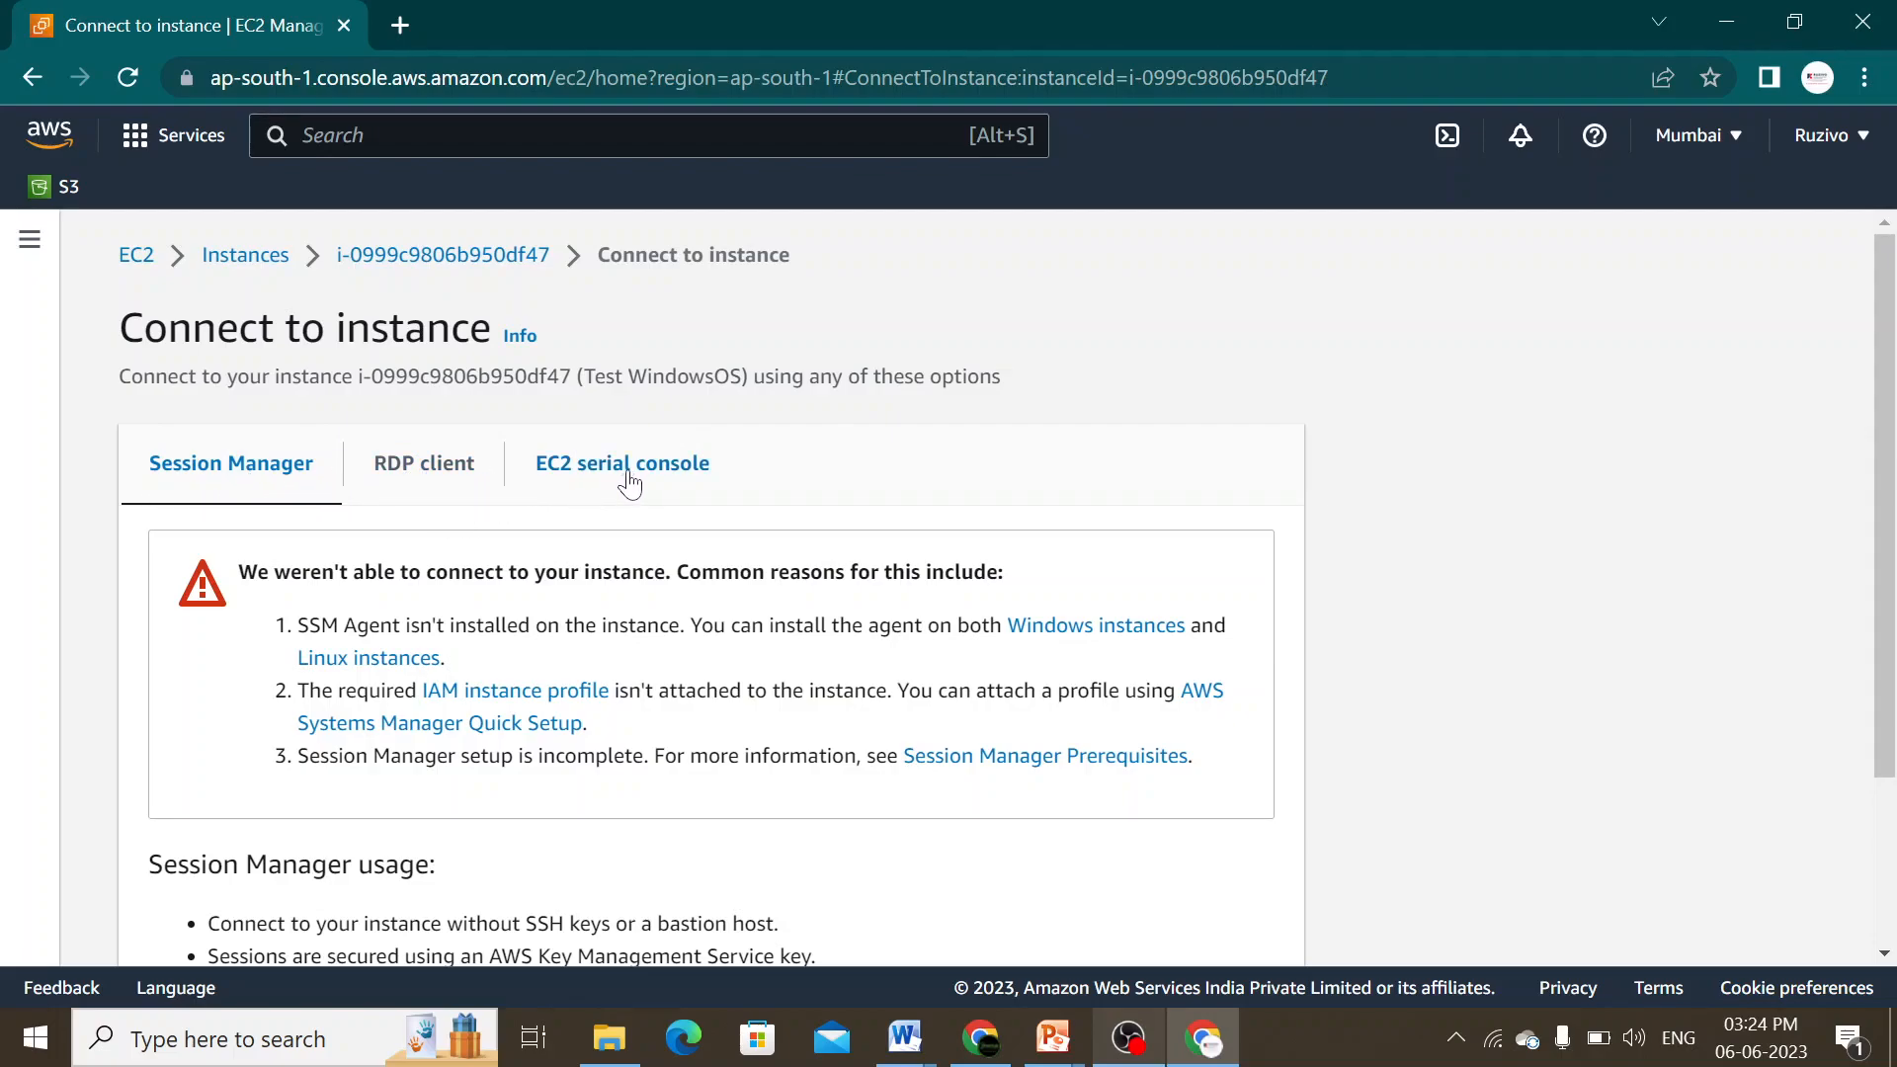
scroll(630, 484, down, 2)
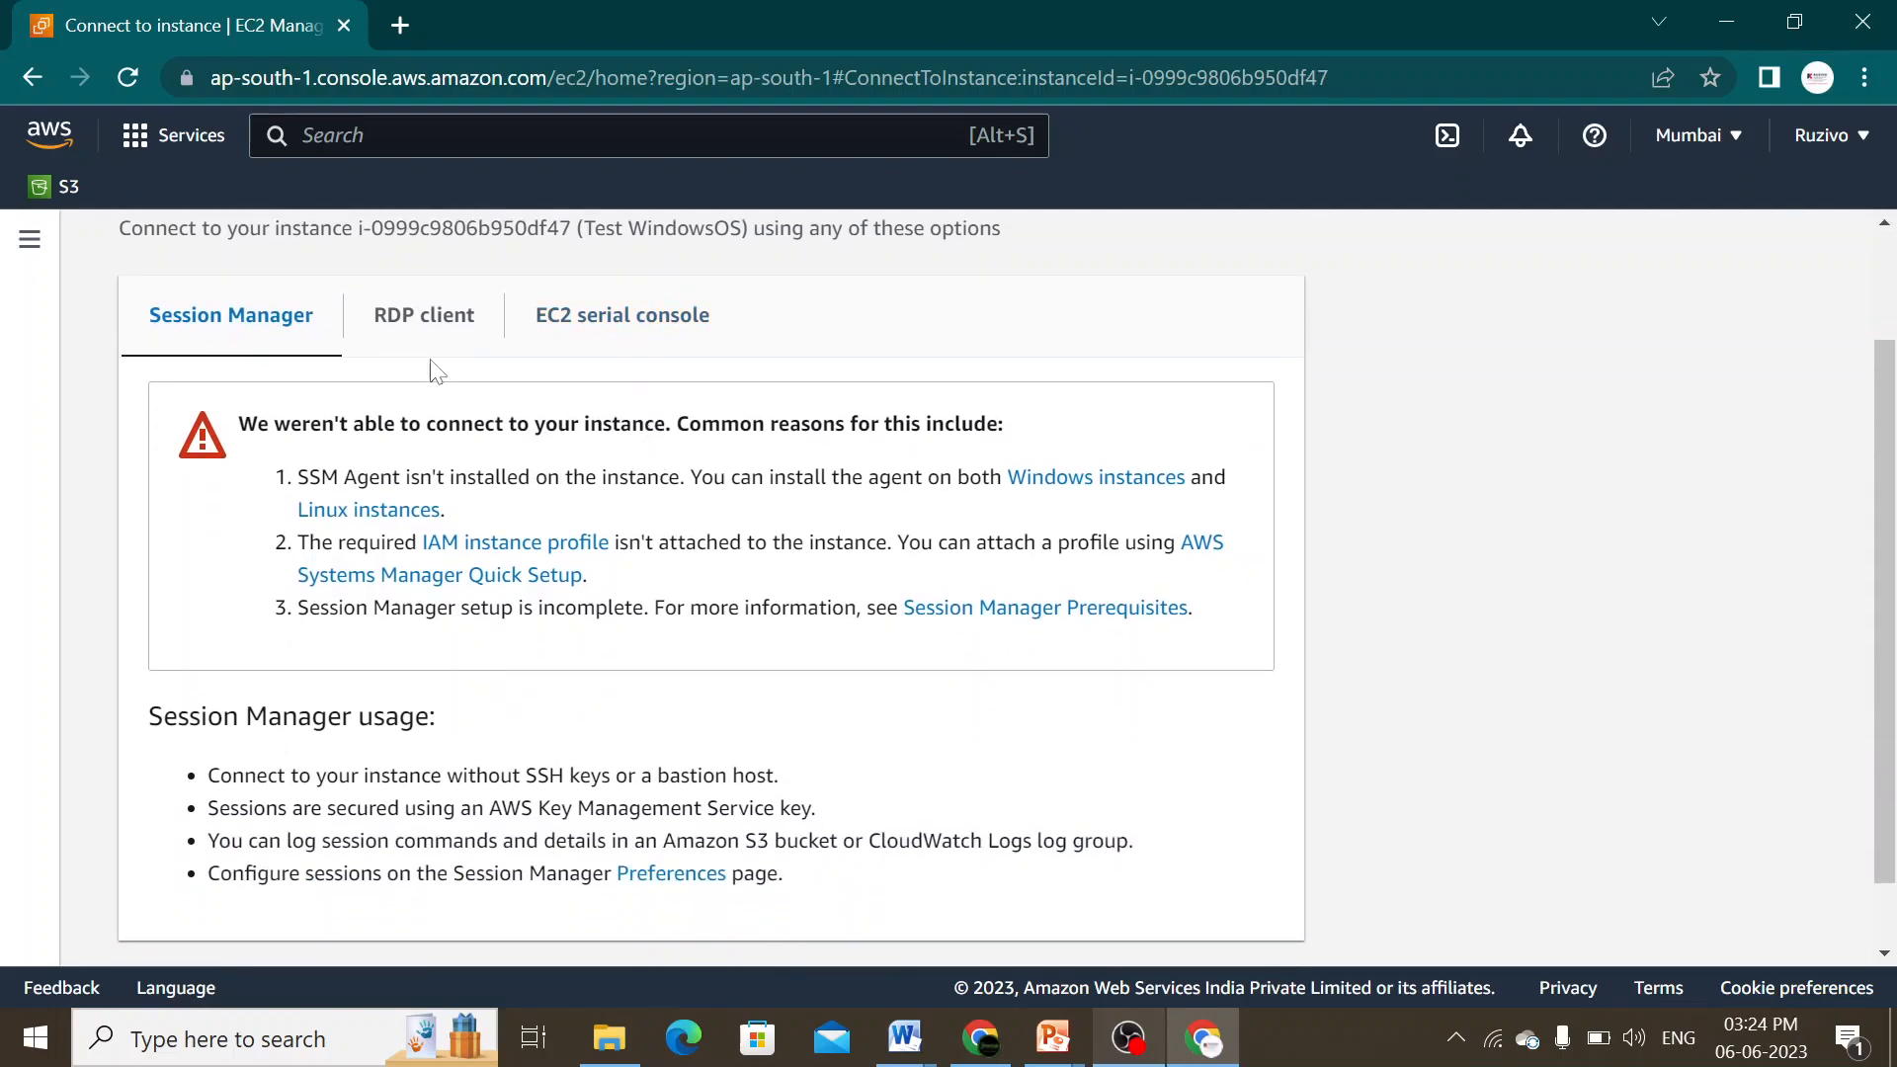
Choose the RDP client connection method and download the remote desktop file for the instance.
click(405, 326)
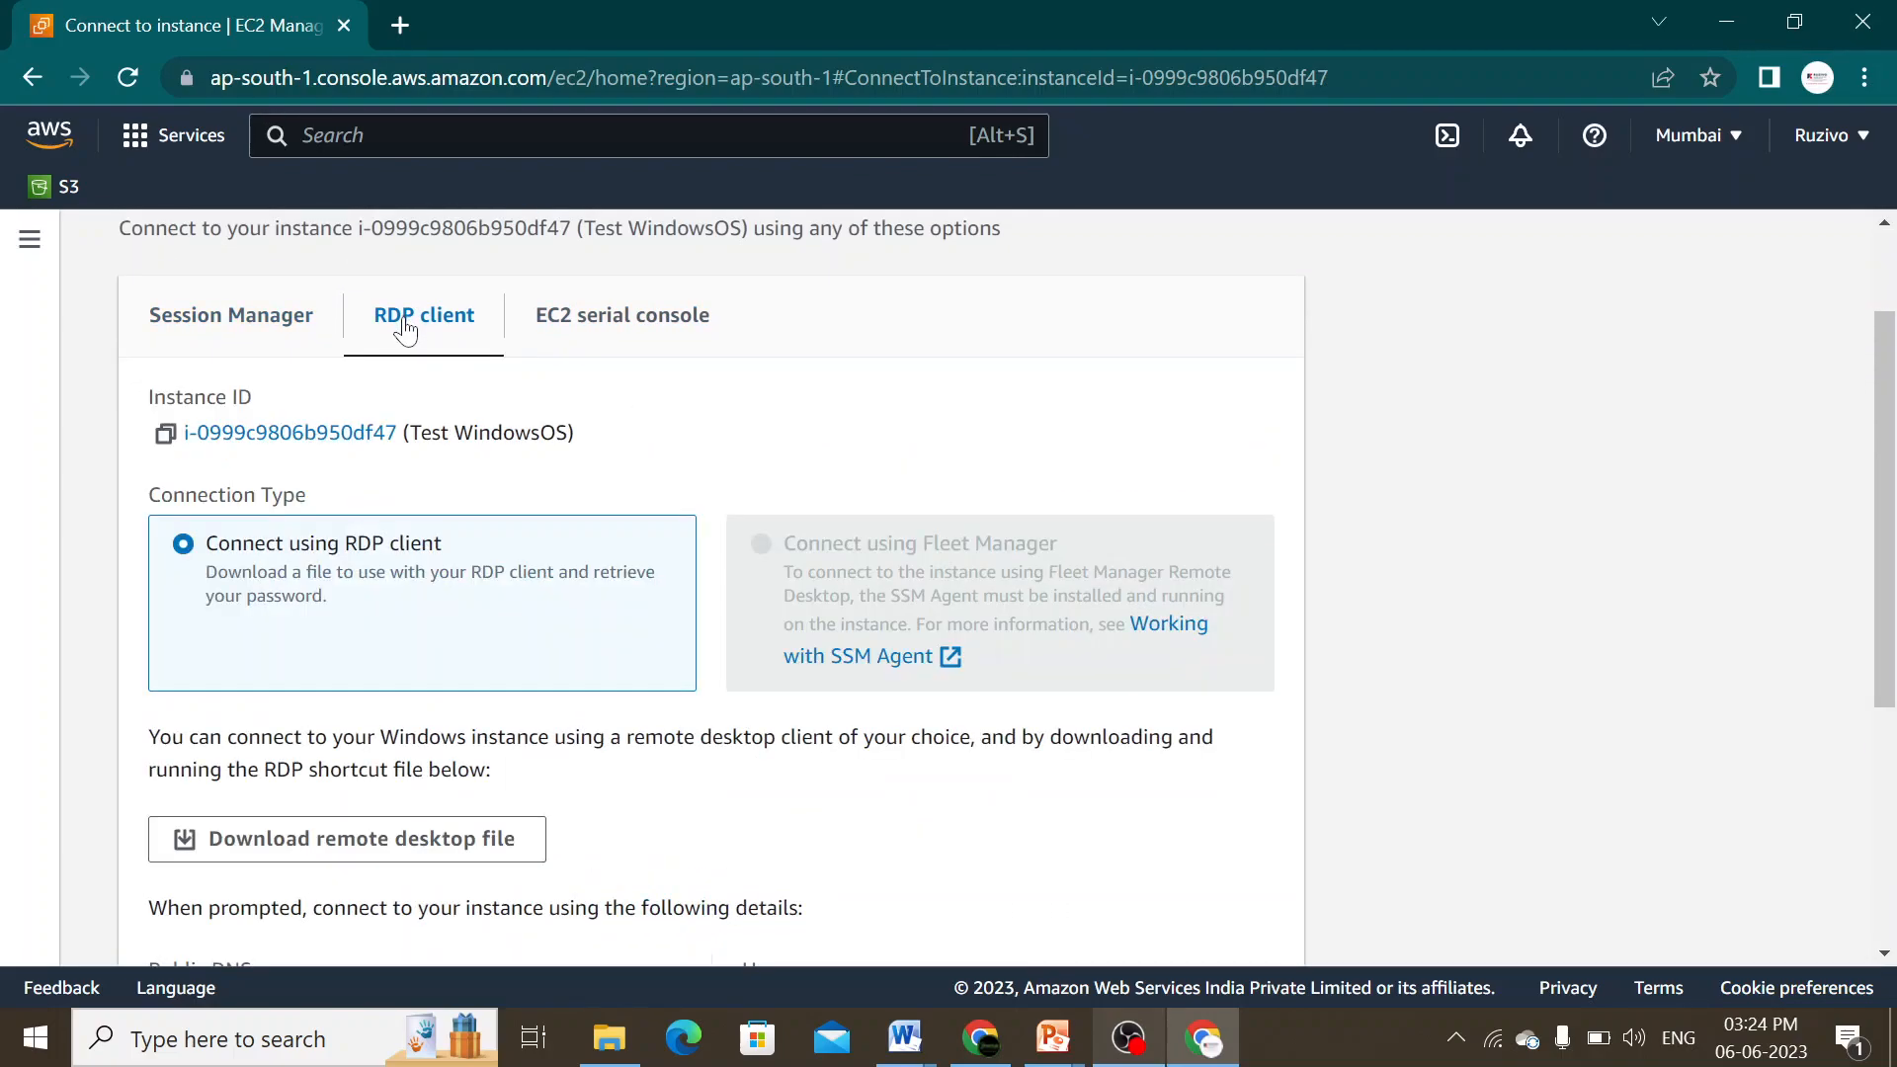
scroll(640, 550, down, 2)
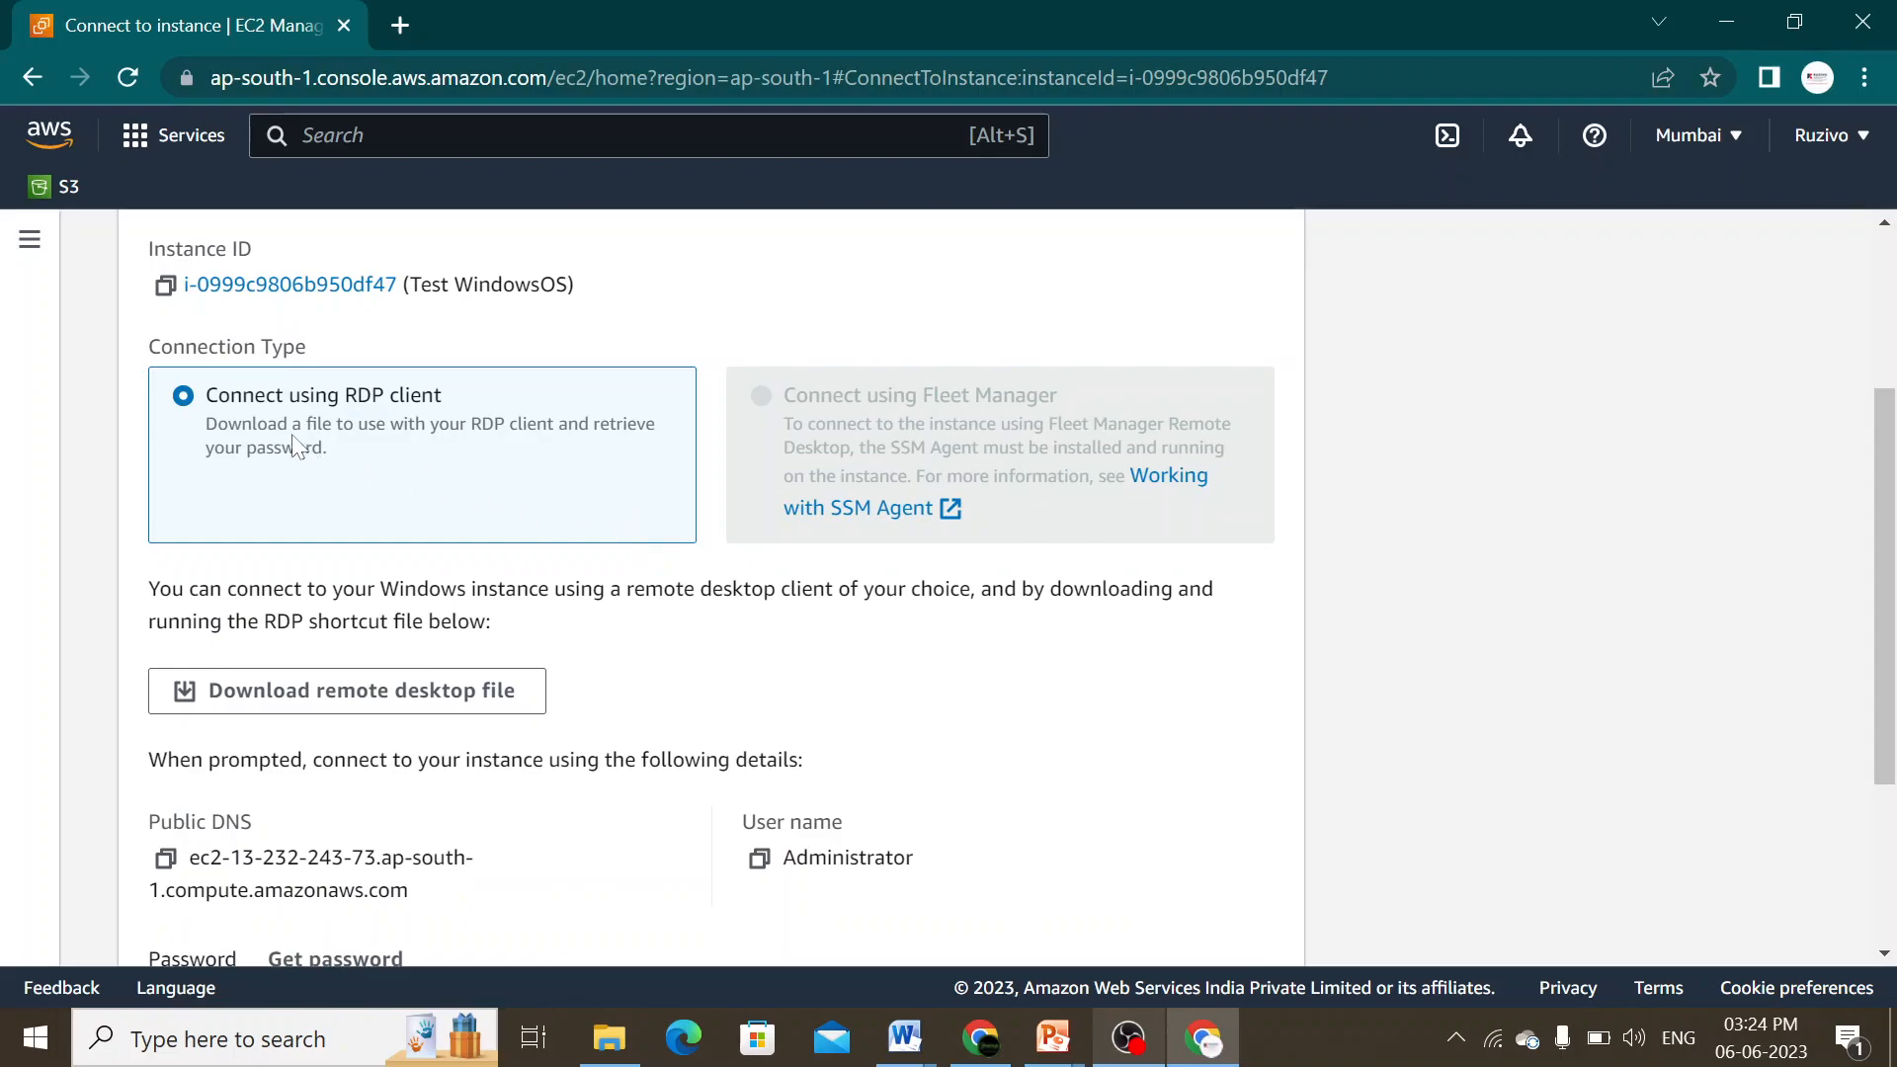
click(321, 695)
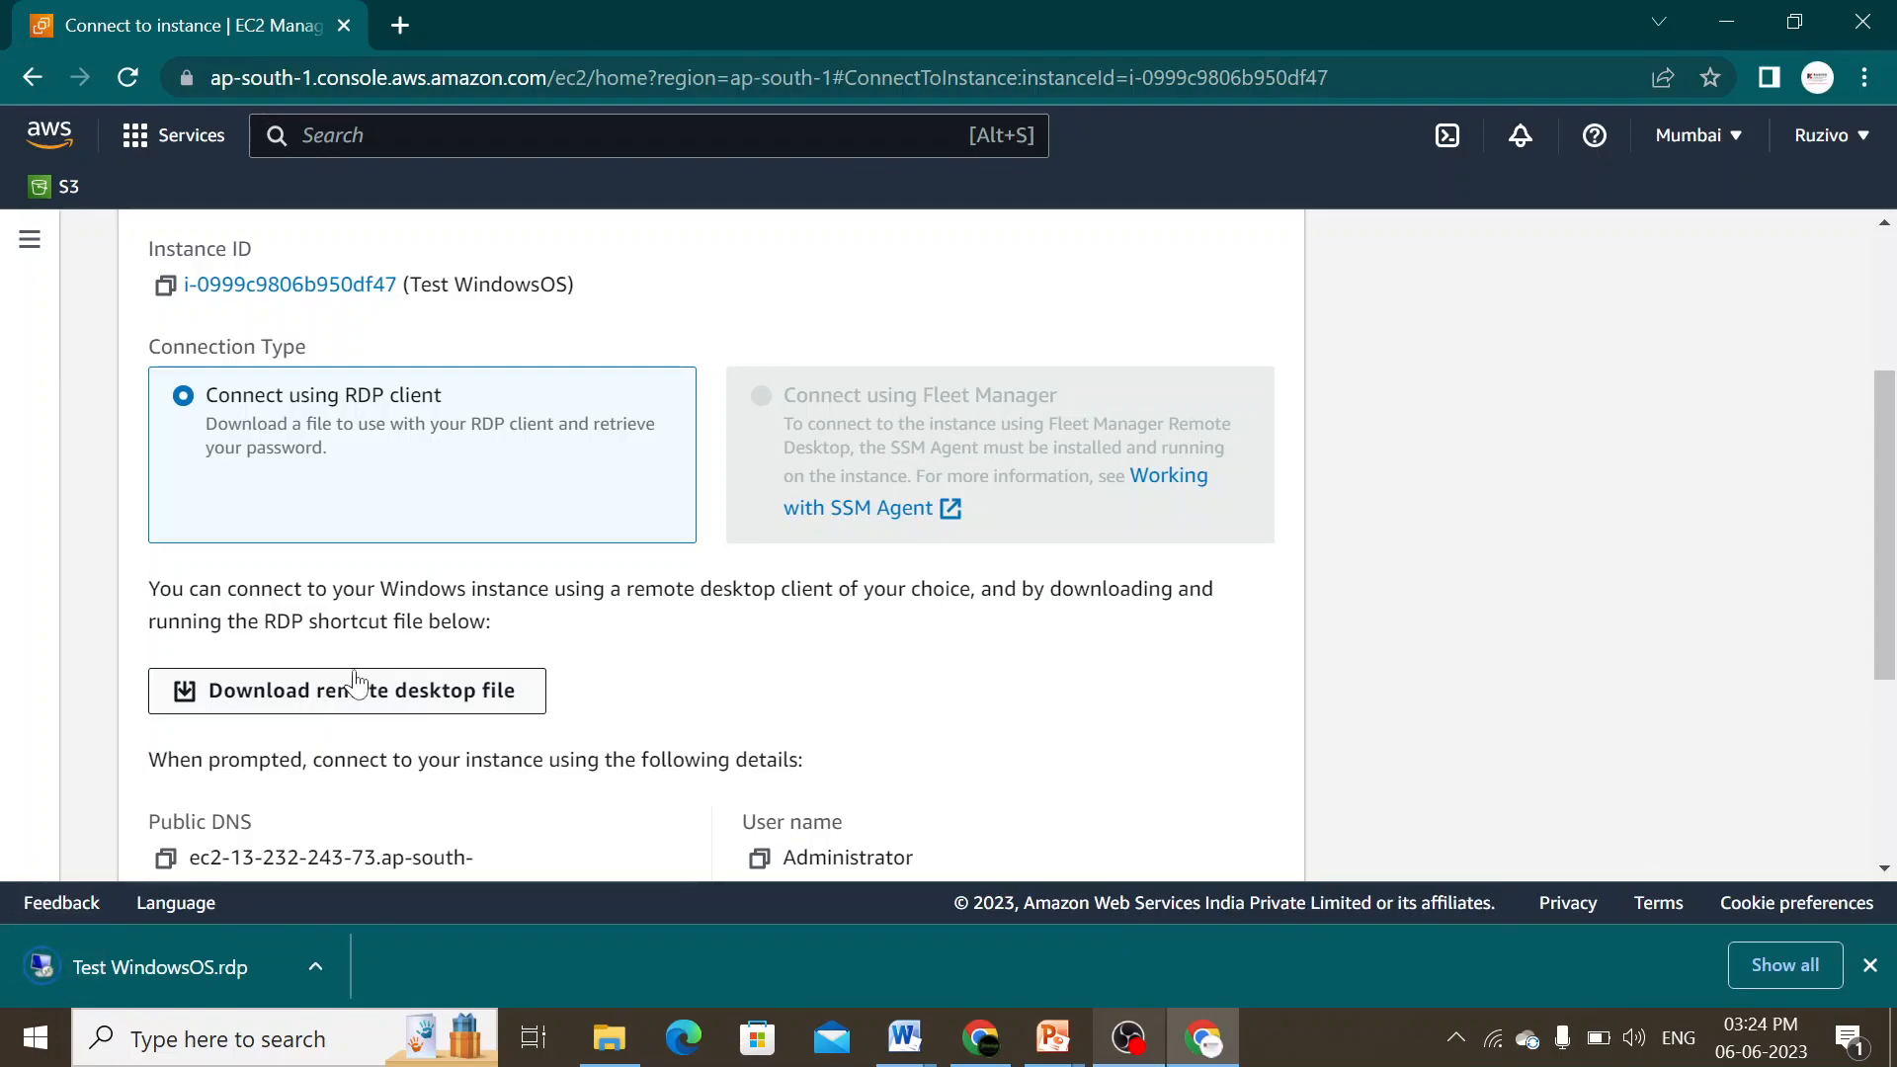
Open the Windows password retrieval page from the RDP connection details.
scroll(573, 715, down, 1)
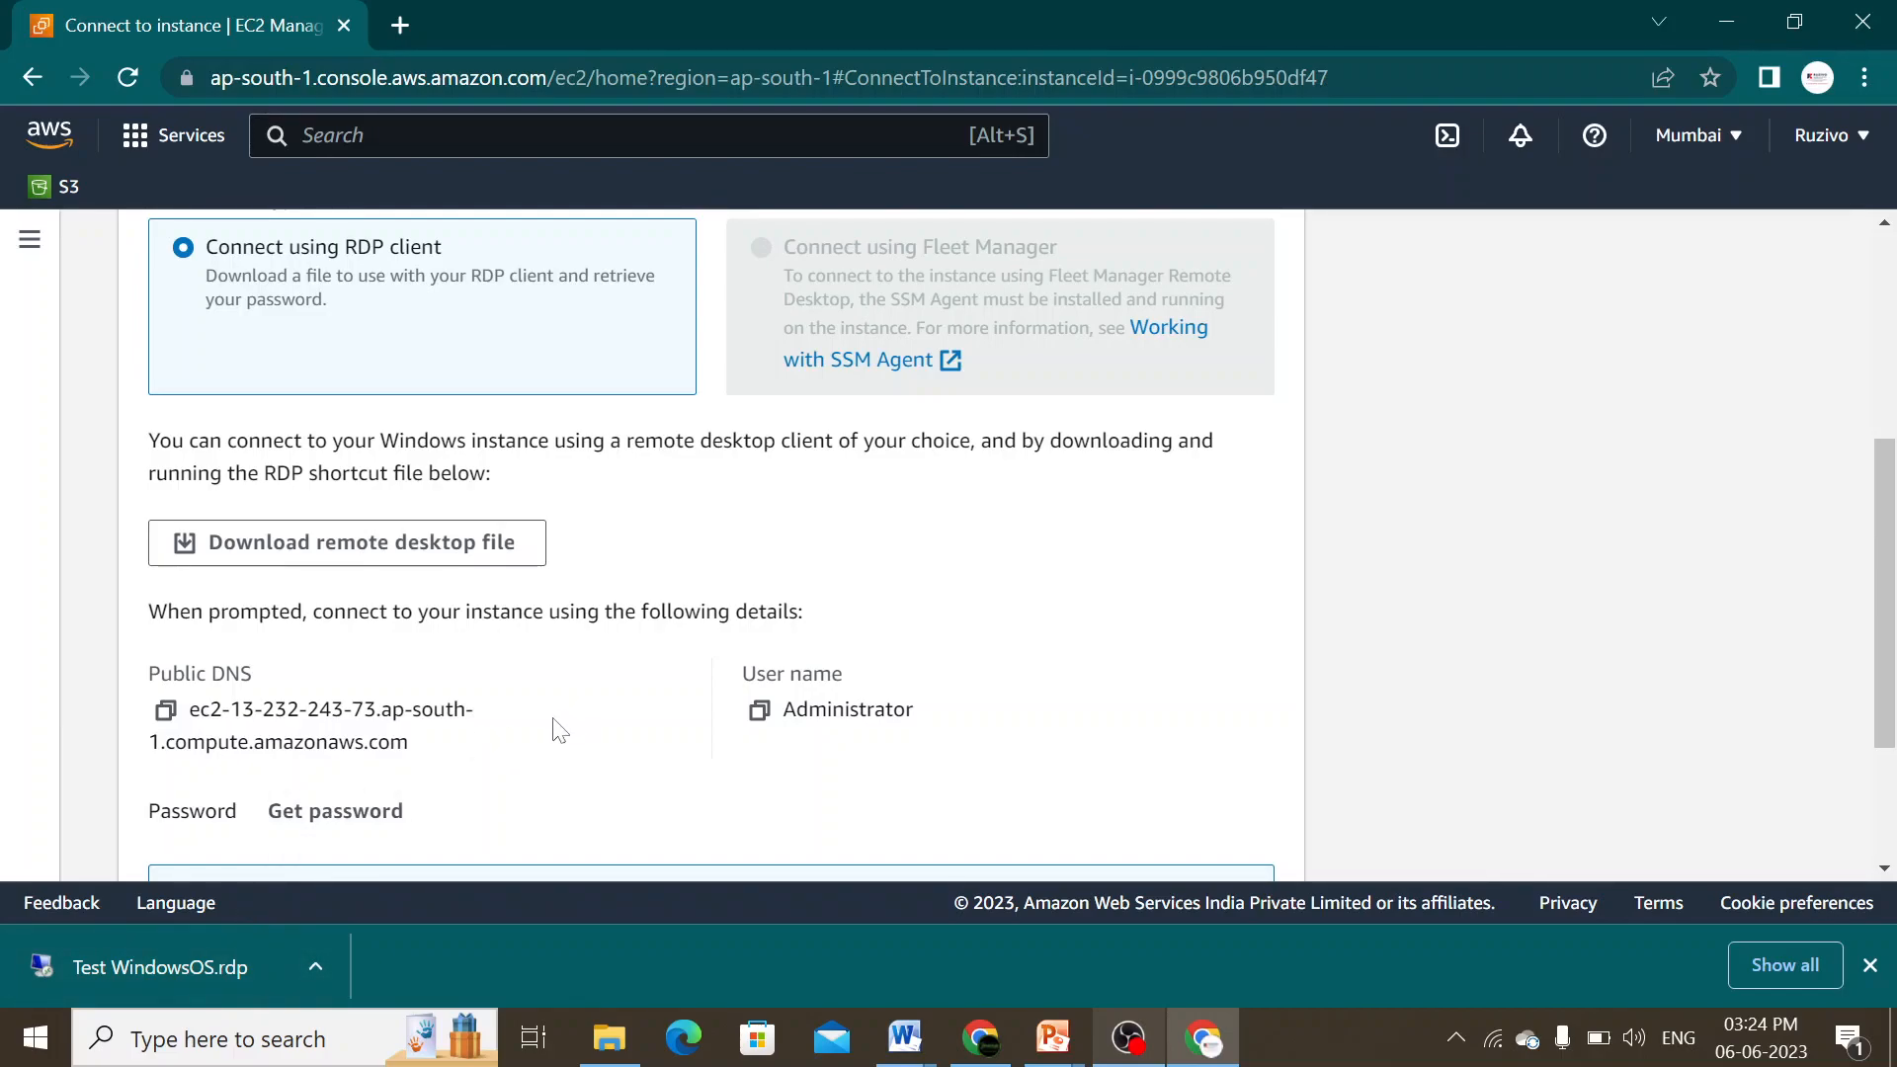
scroll(550, 726, down, 1)
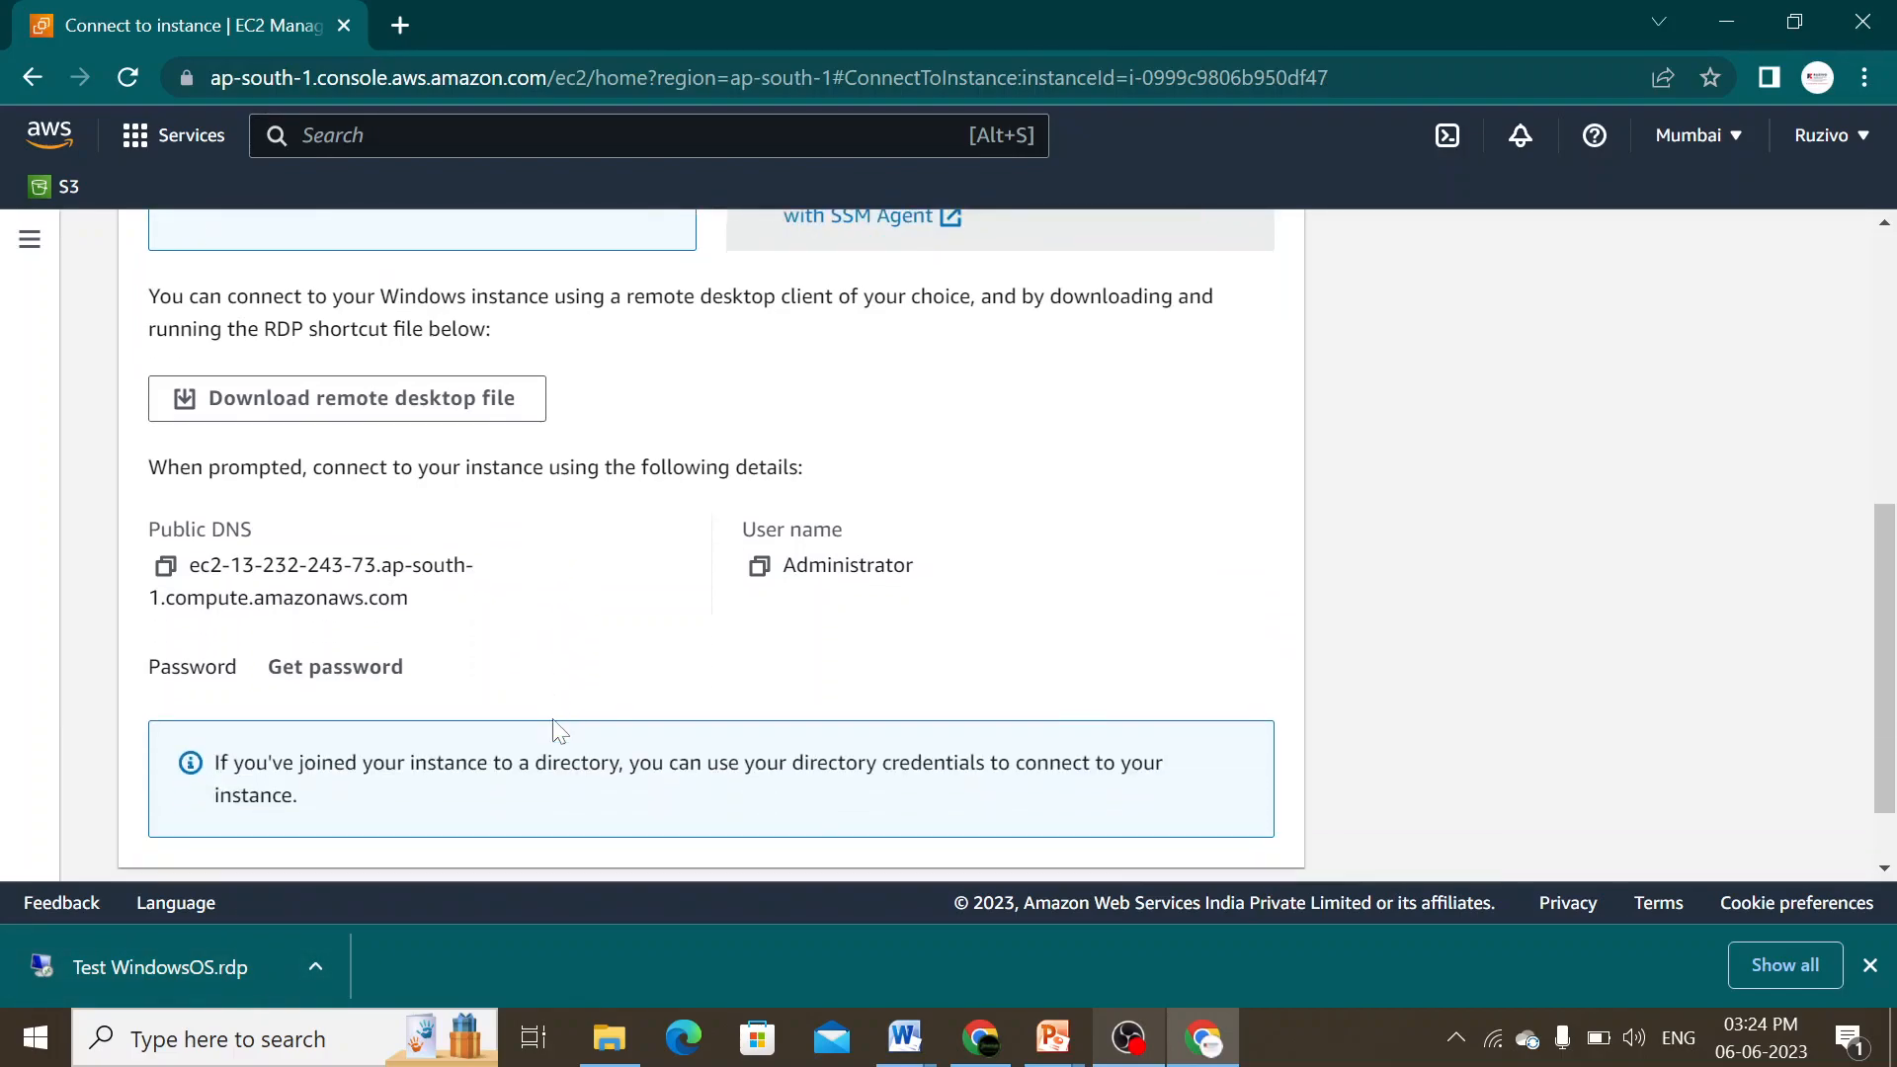
click(332, 666)
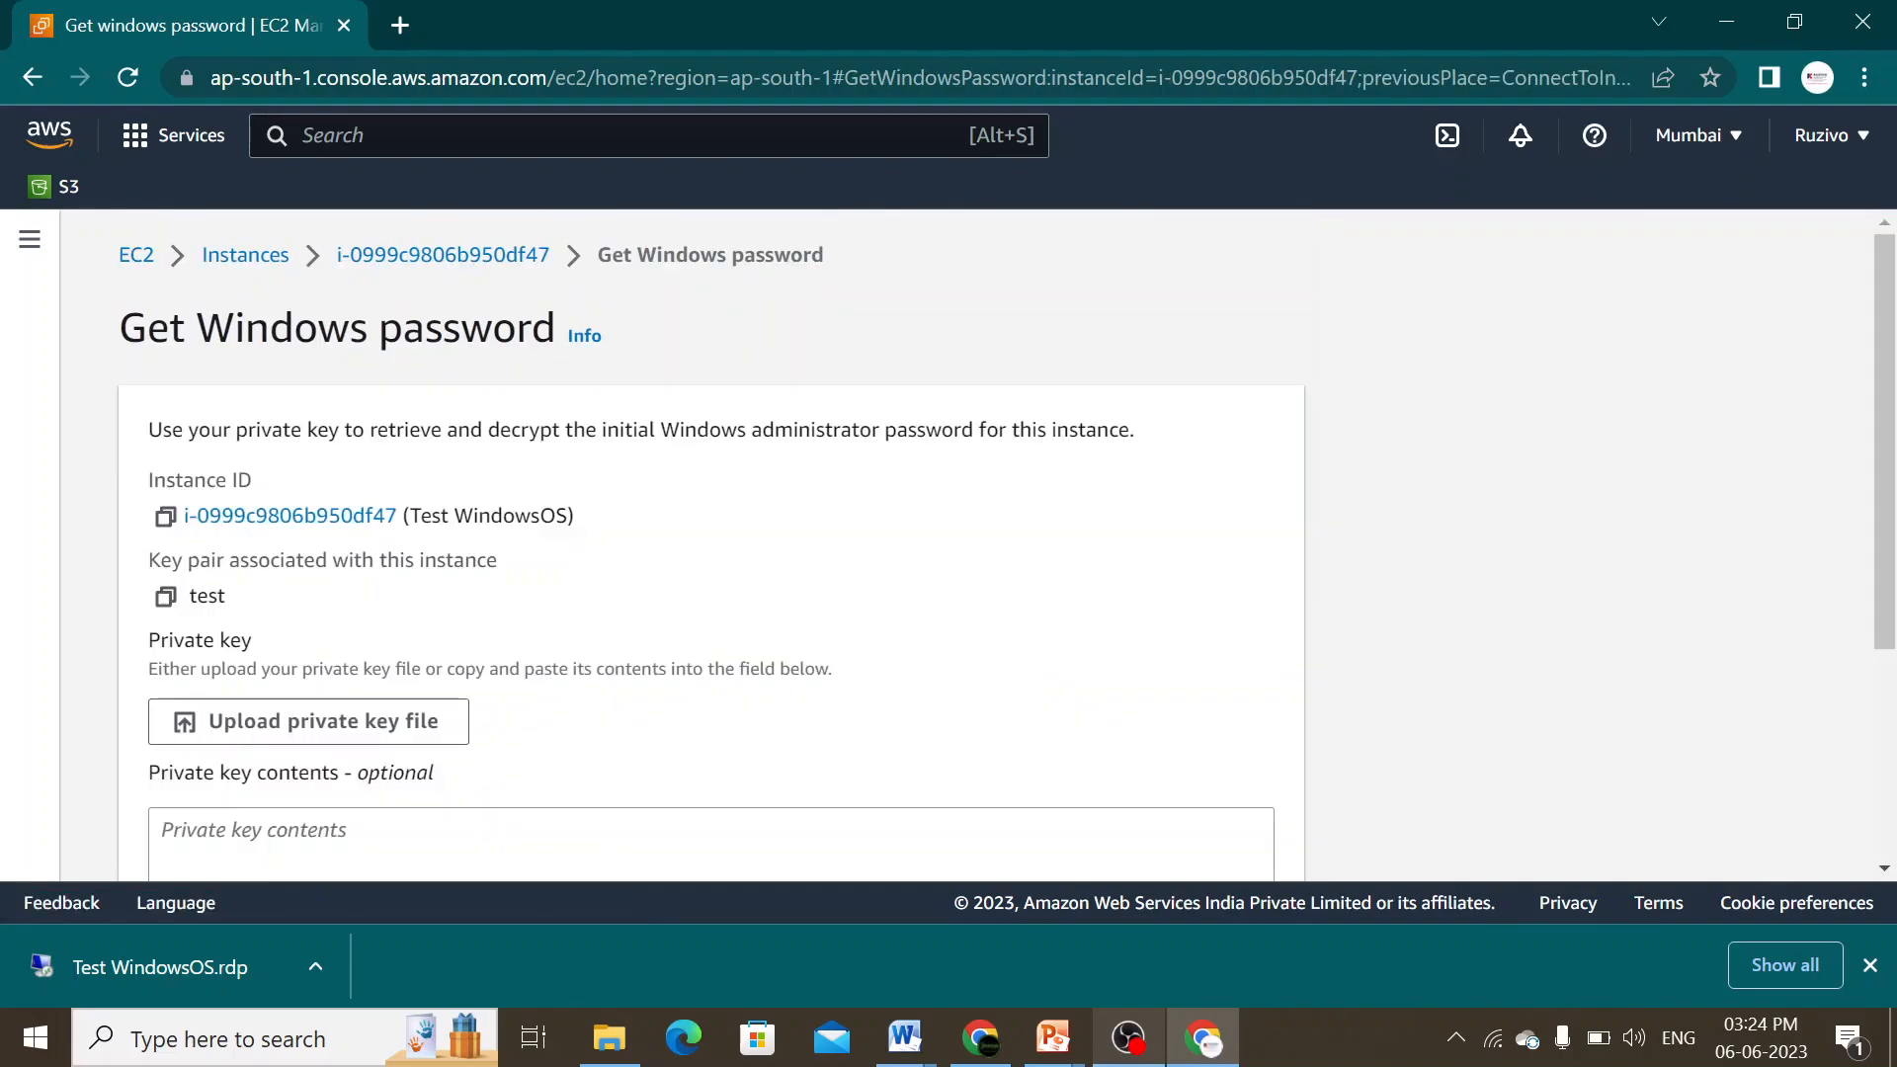
Search Downloads for test and upload test.pem as the private key file for retrieving the Windows password.
scroll(605, 640, down, 3)
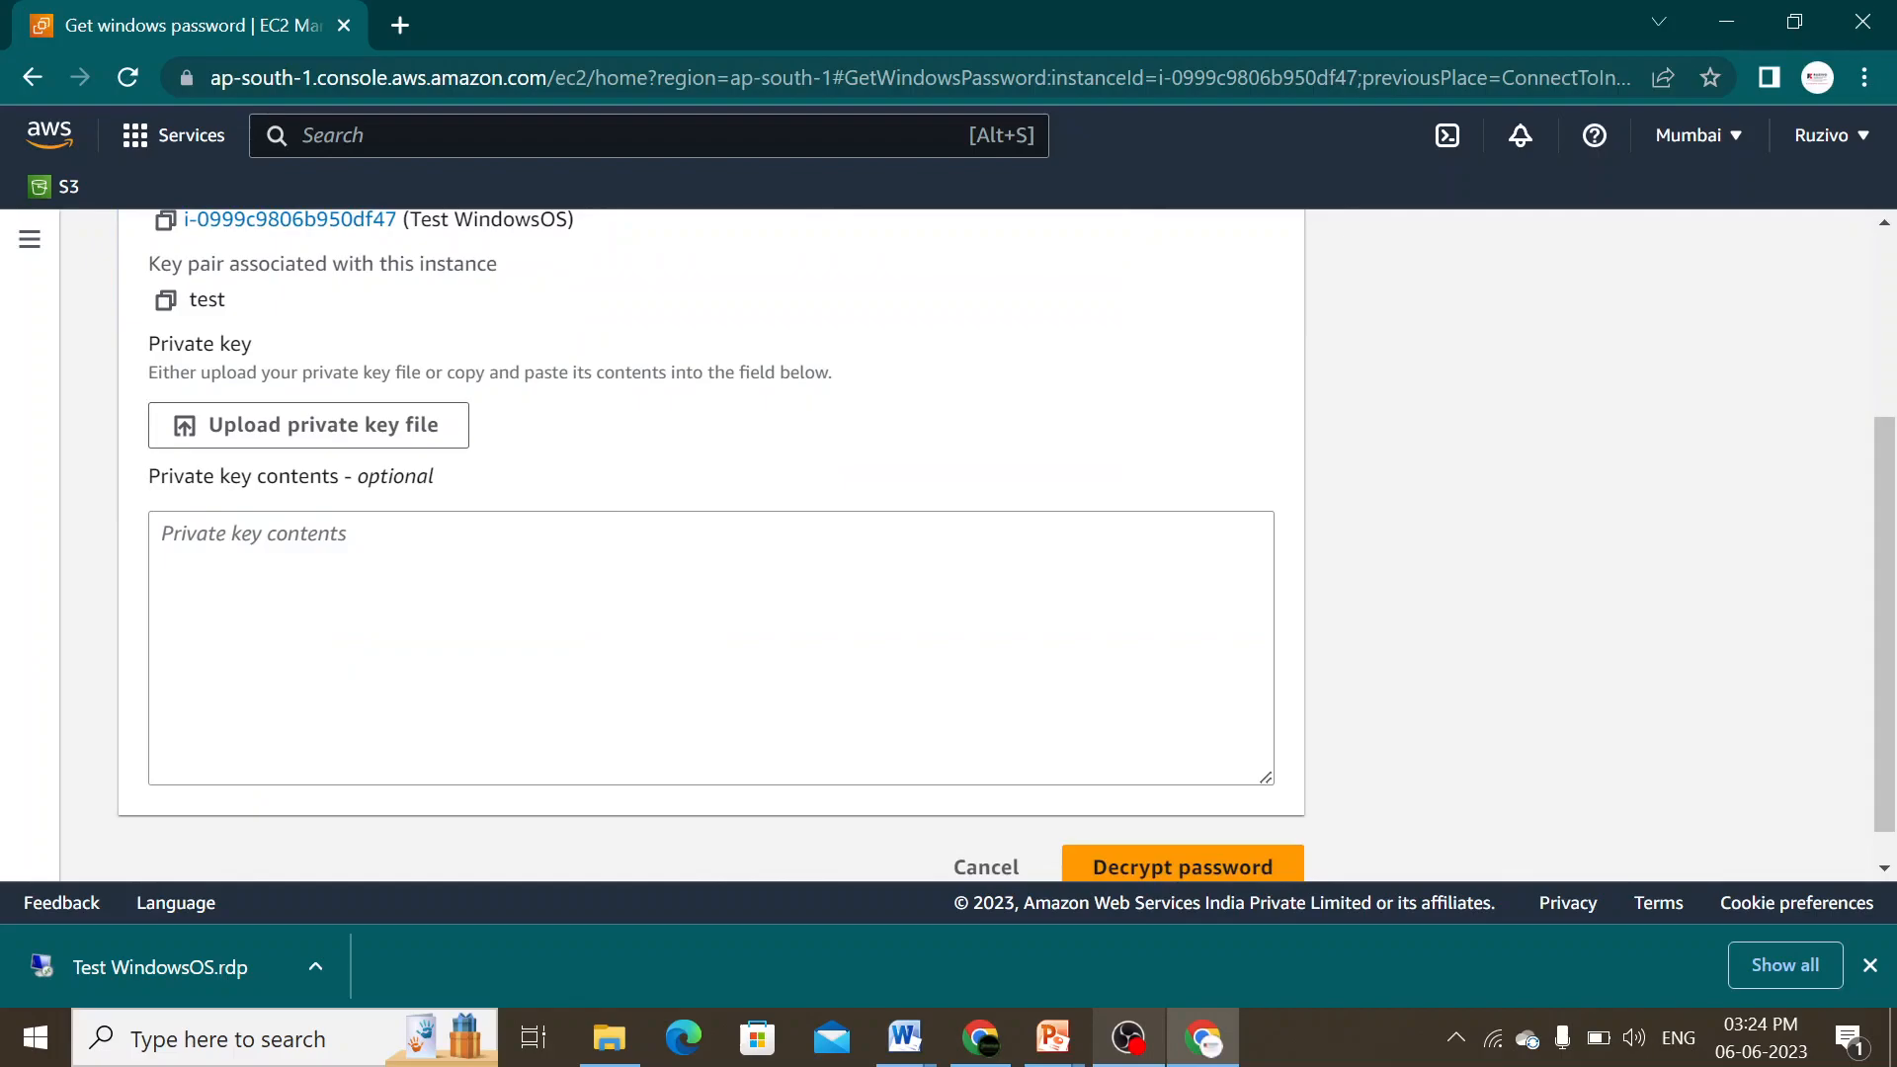
click(260, 438)
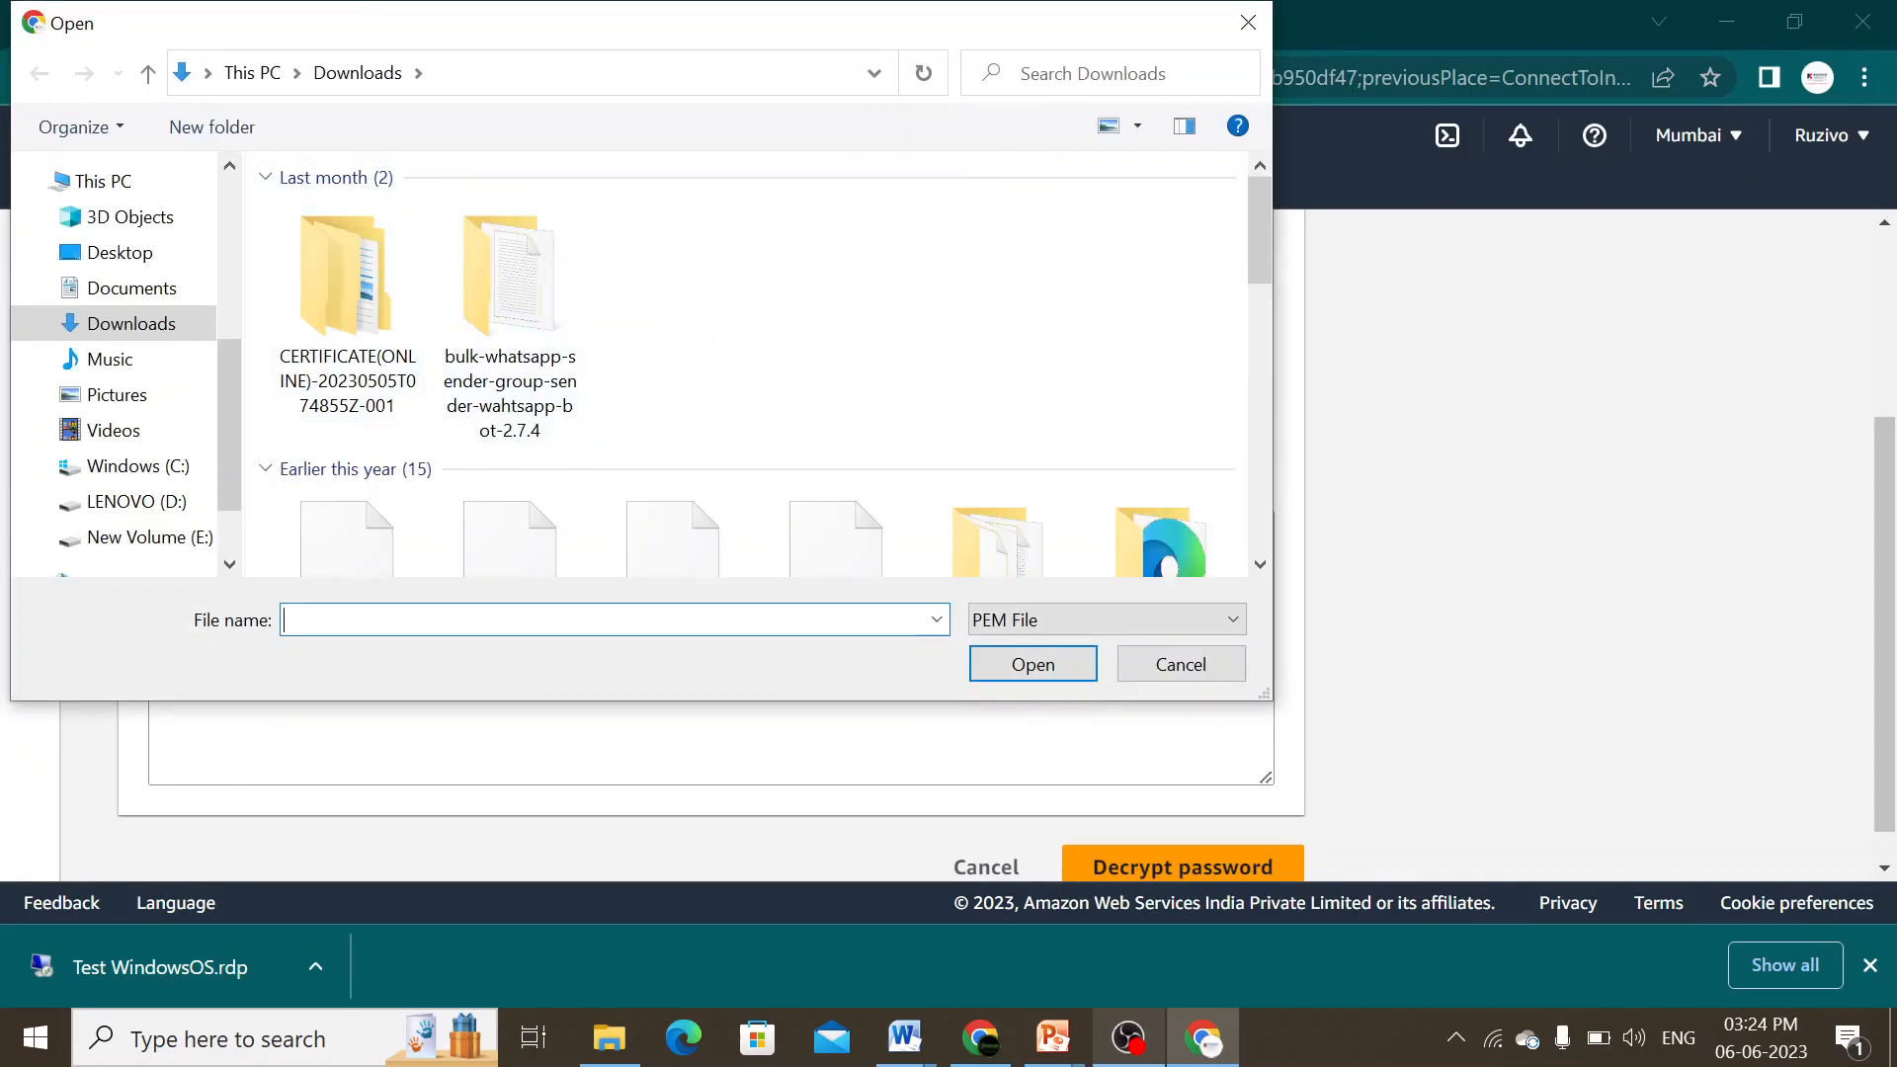
click(1024, 79)
text(test)
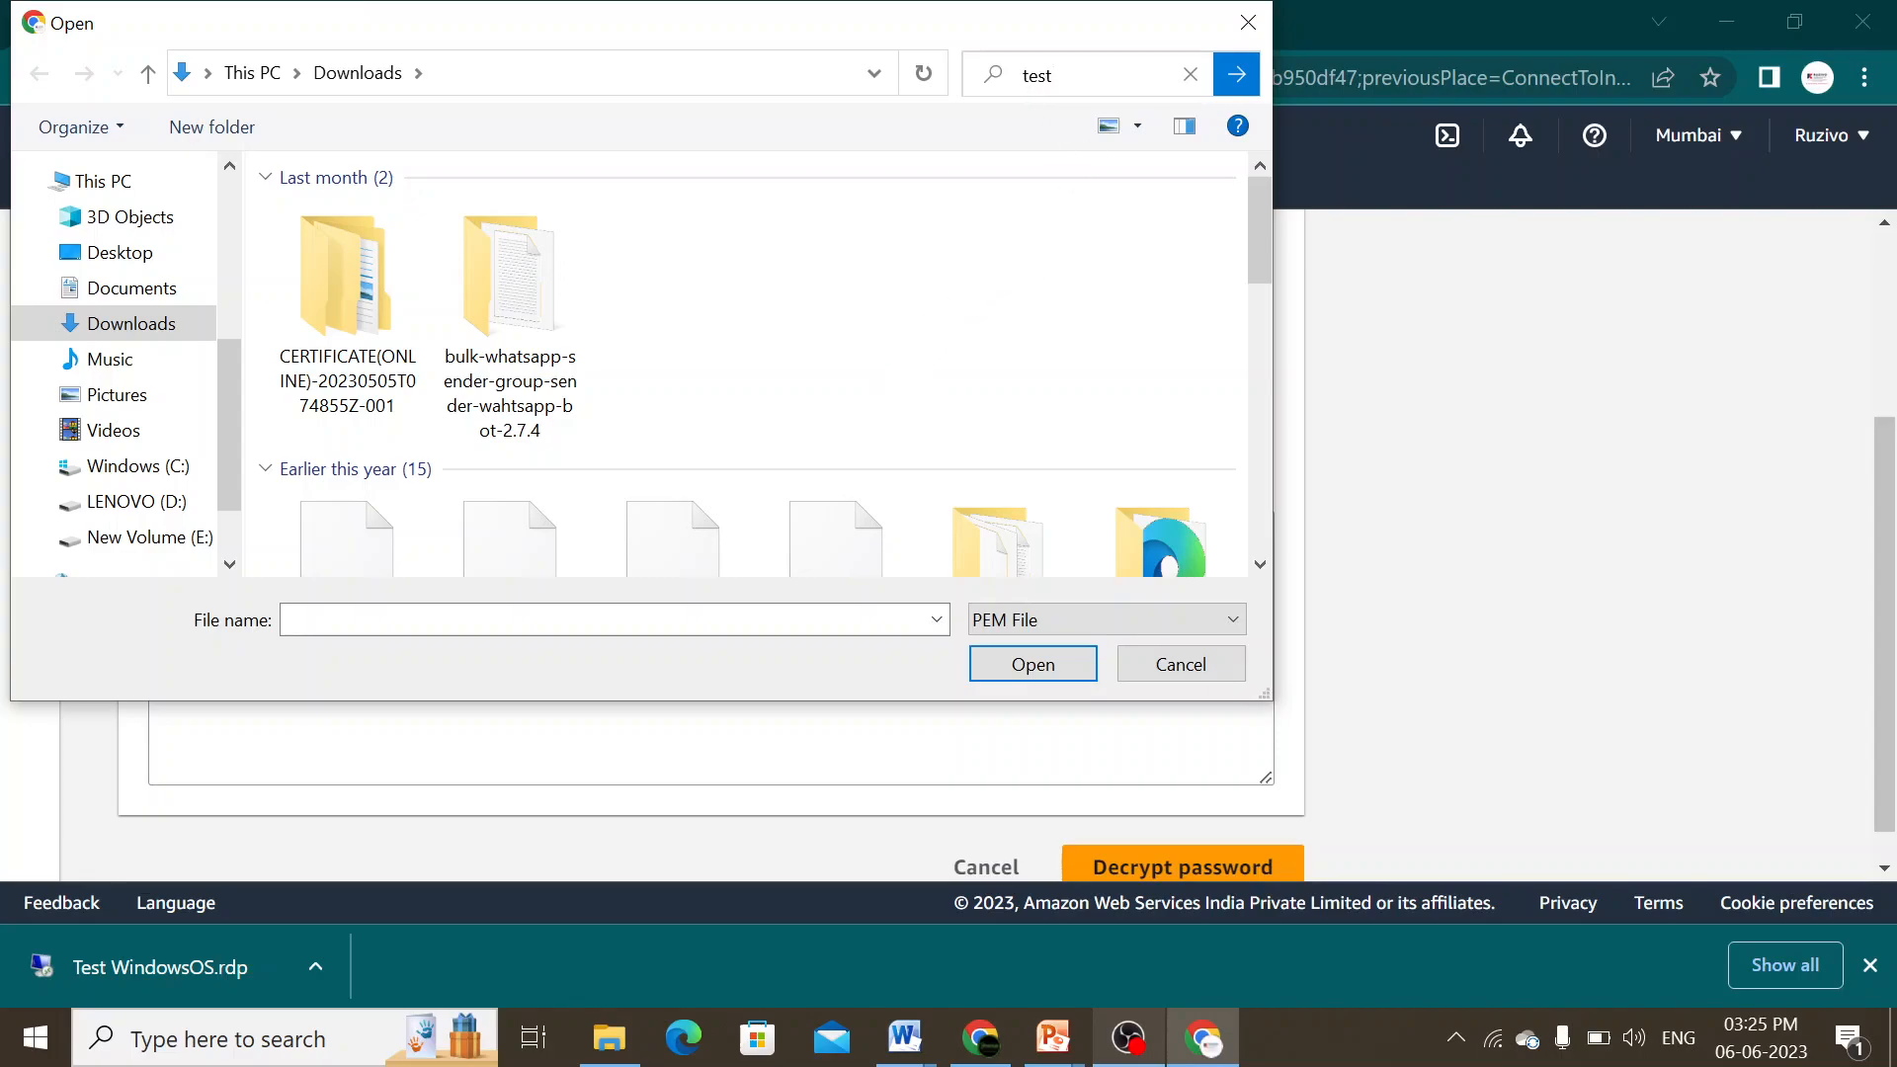
key(Tab)
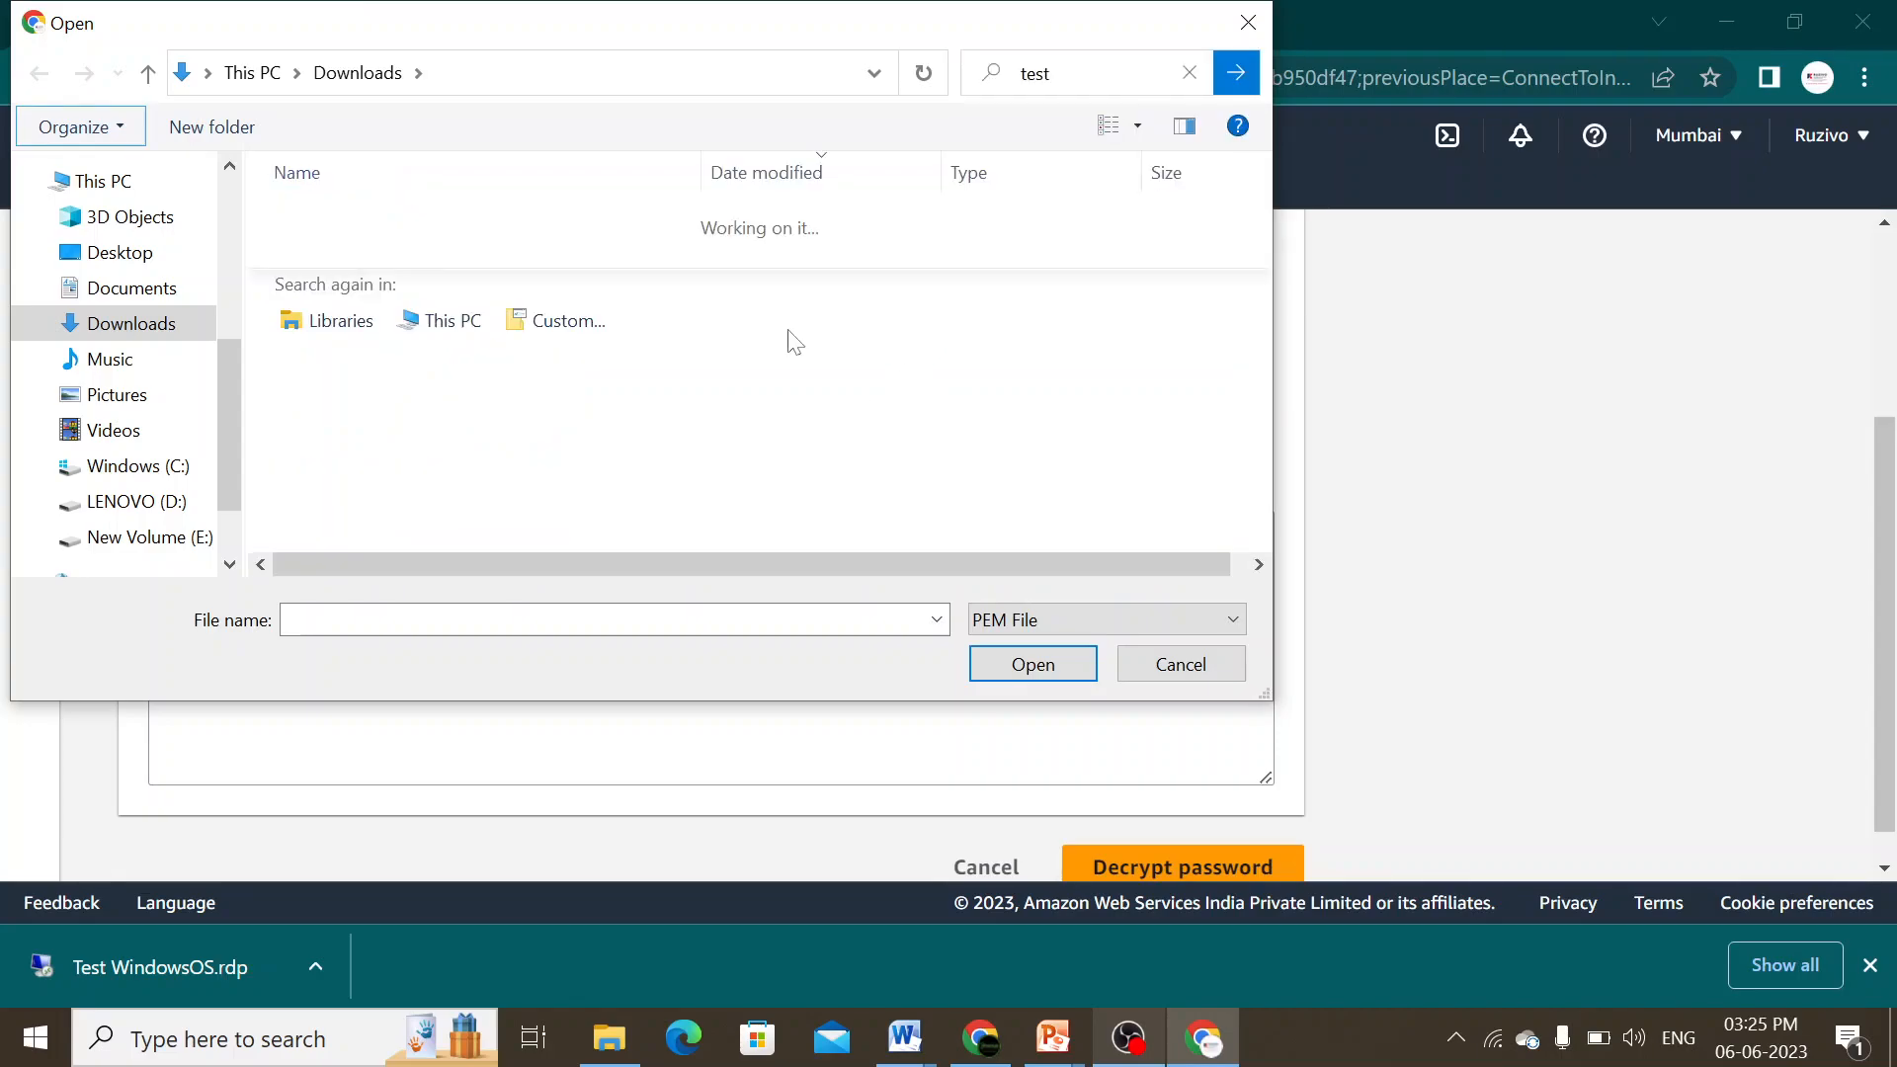
click(345, 406)
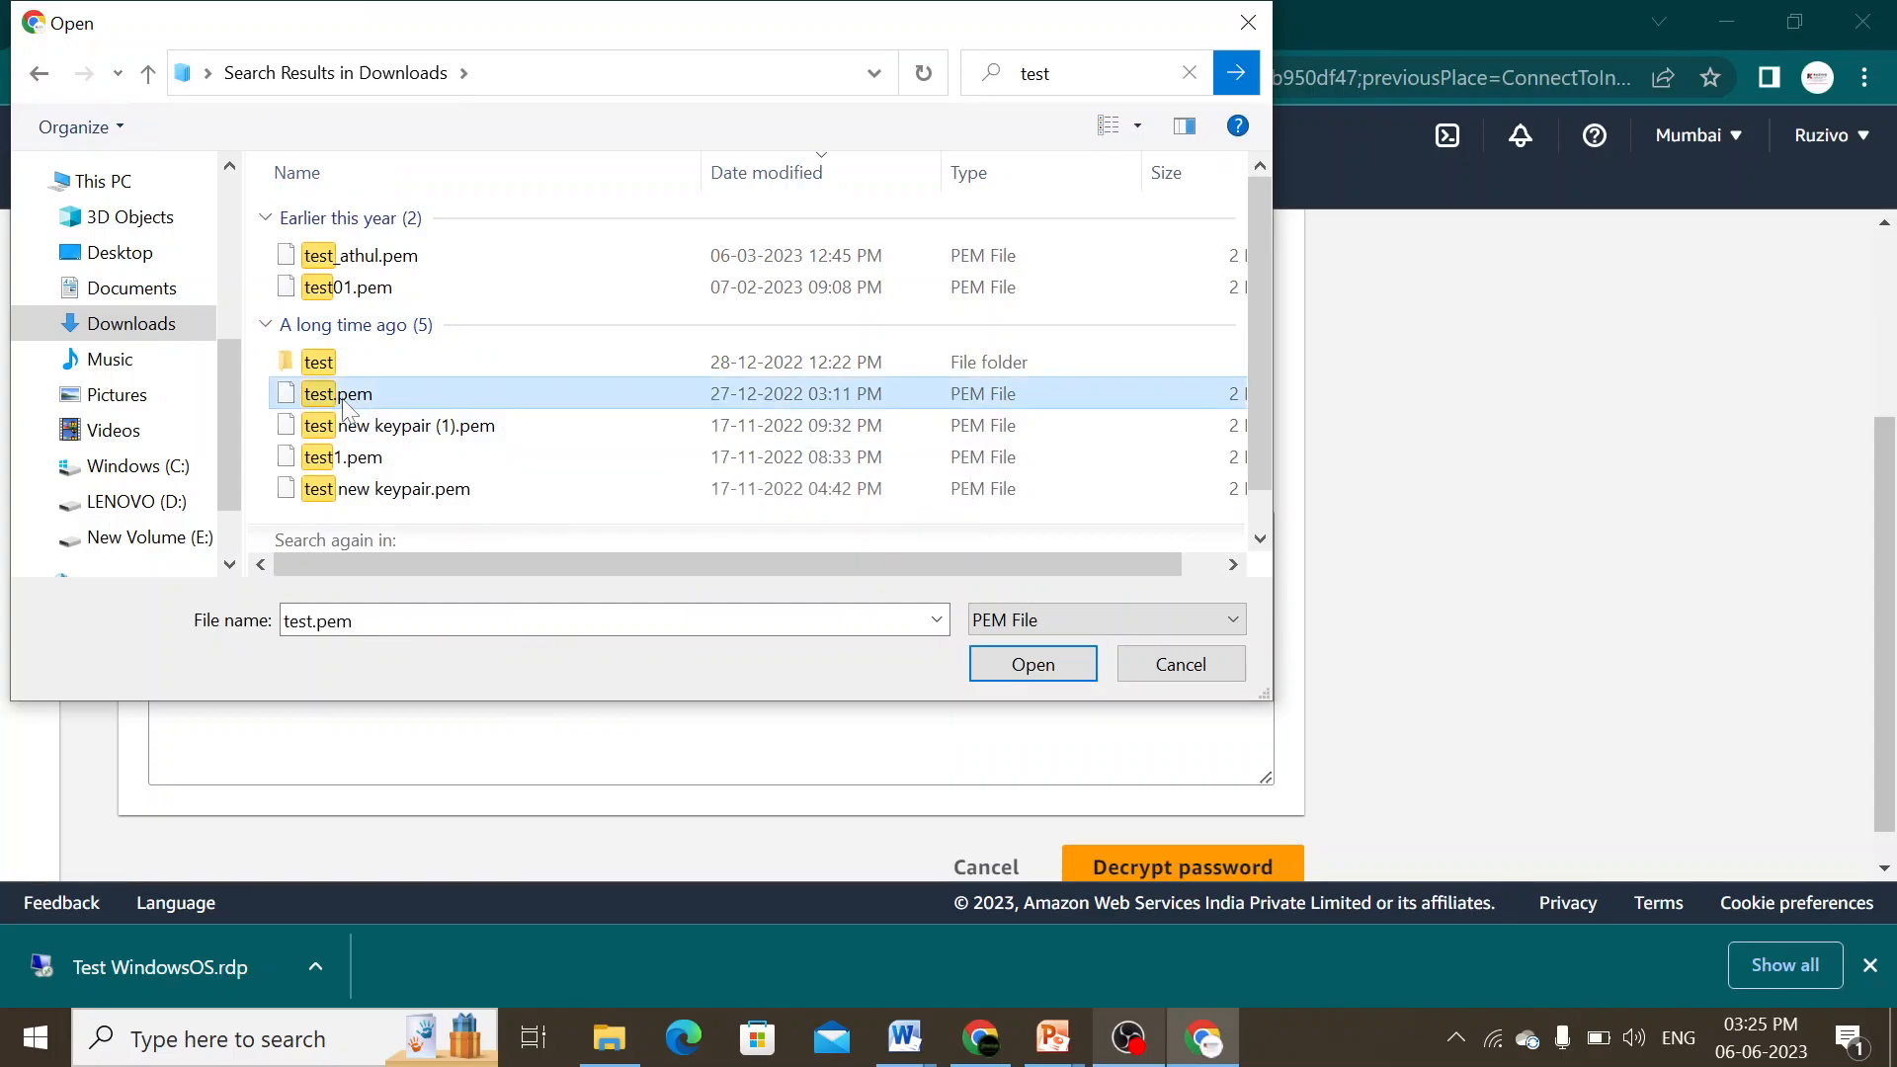
click(1082, 668)
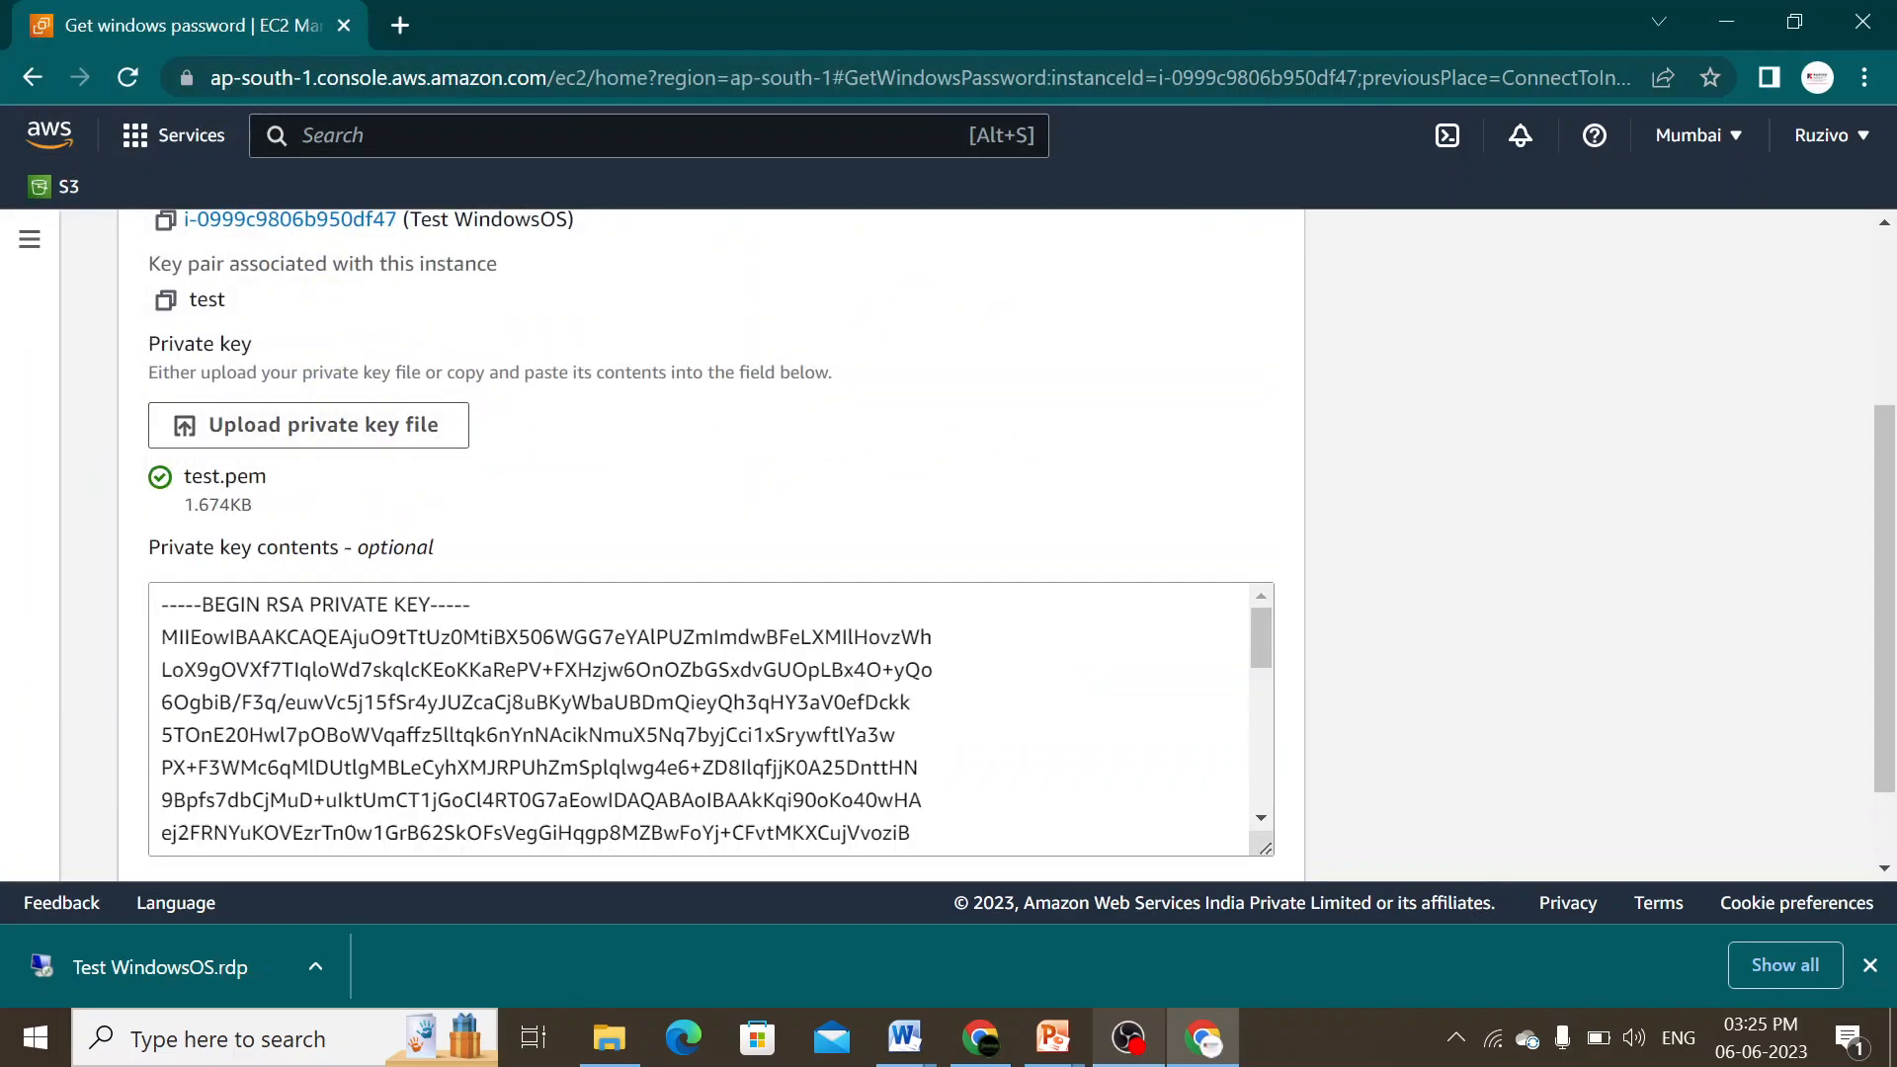
Check the beginning and end marker lines of the loaded private key contents.
drag(161, 604, 471, 605)
scroll(711, 718, down, 6)
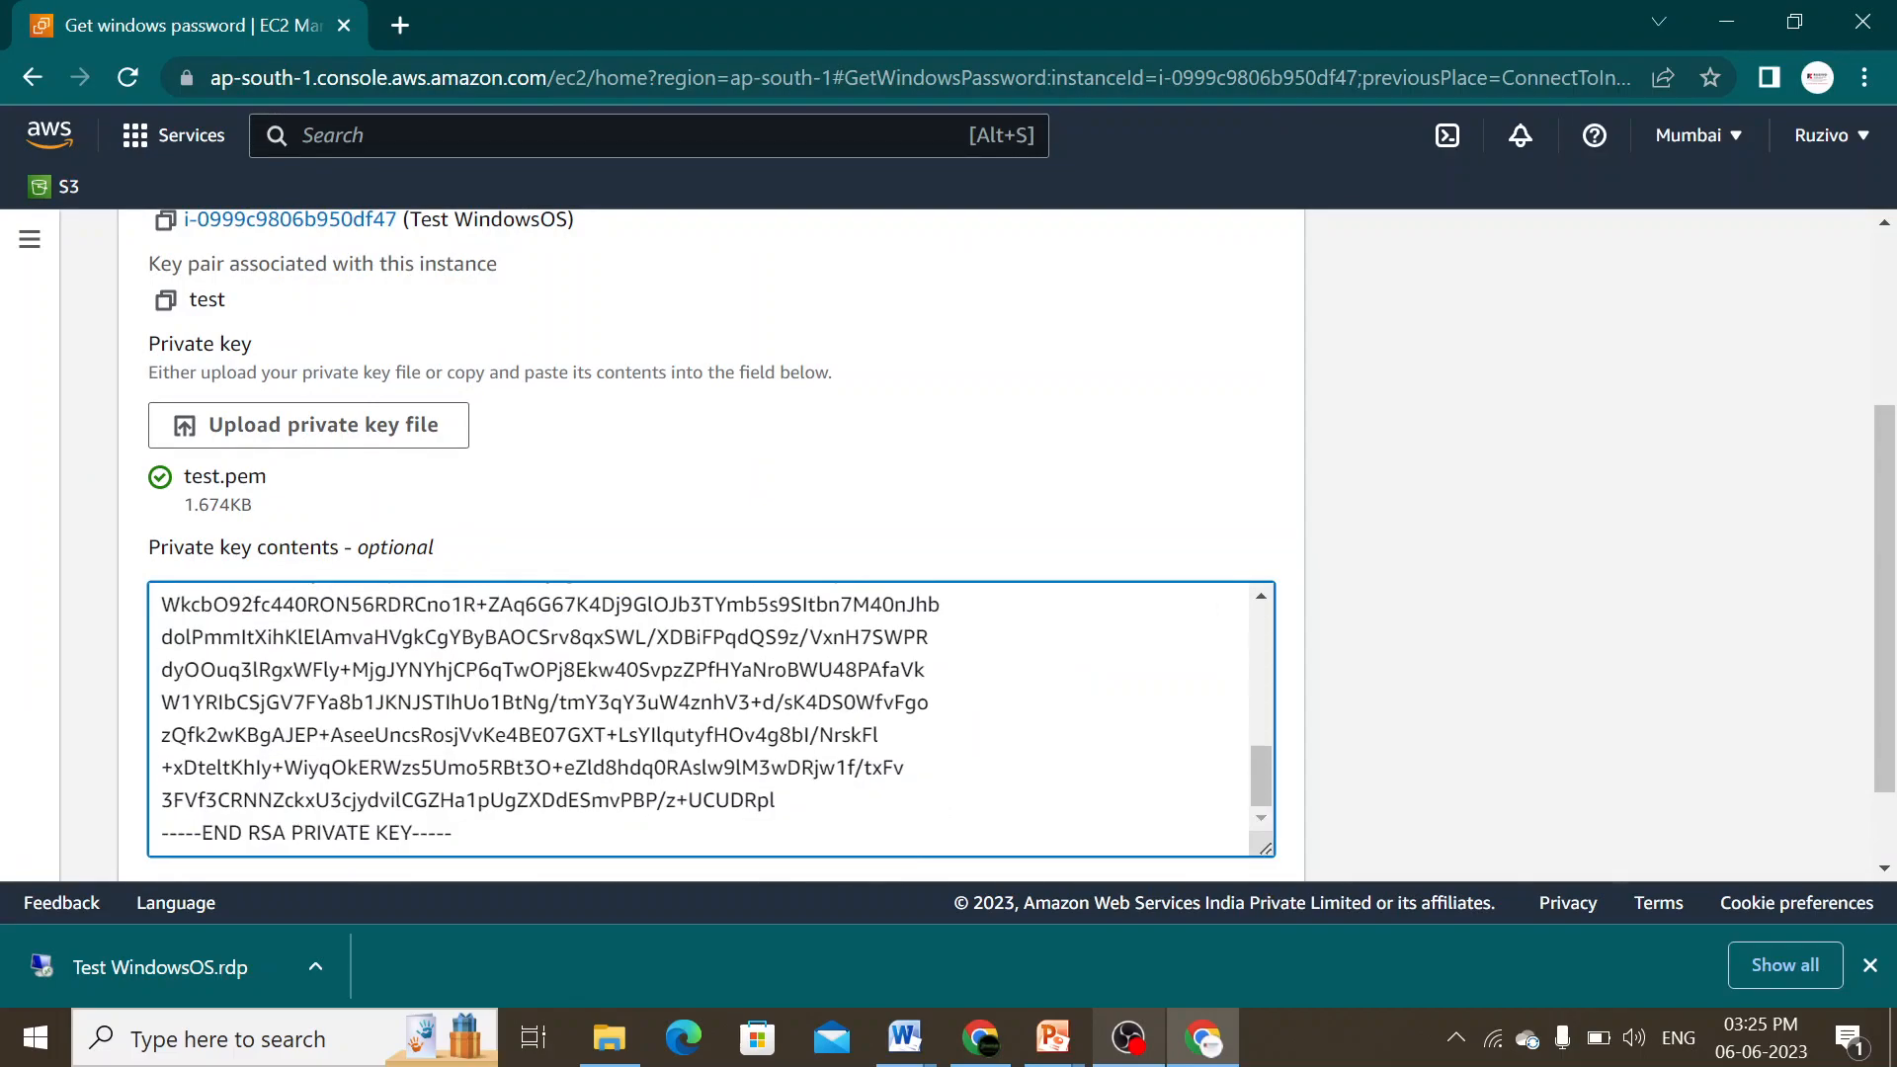
drag(444, 833, 169, 833)
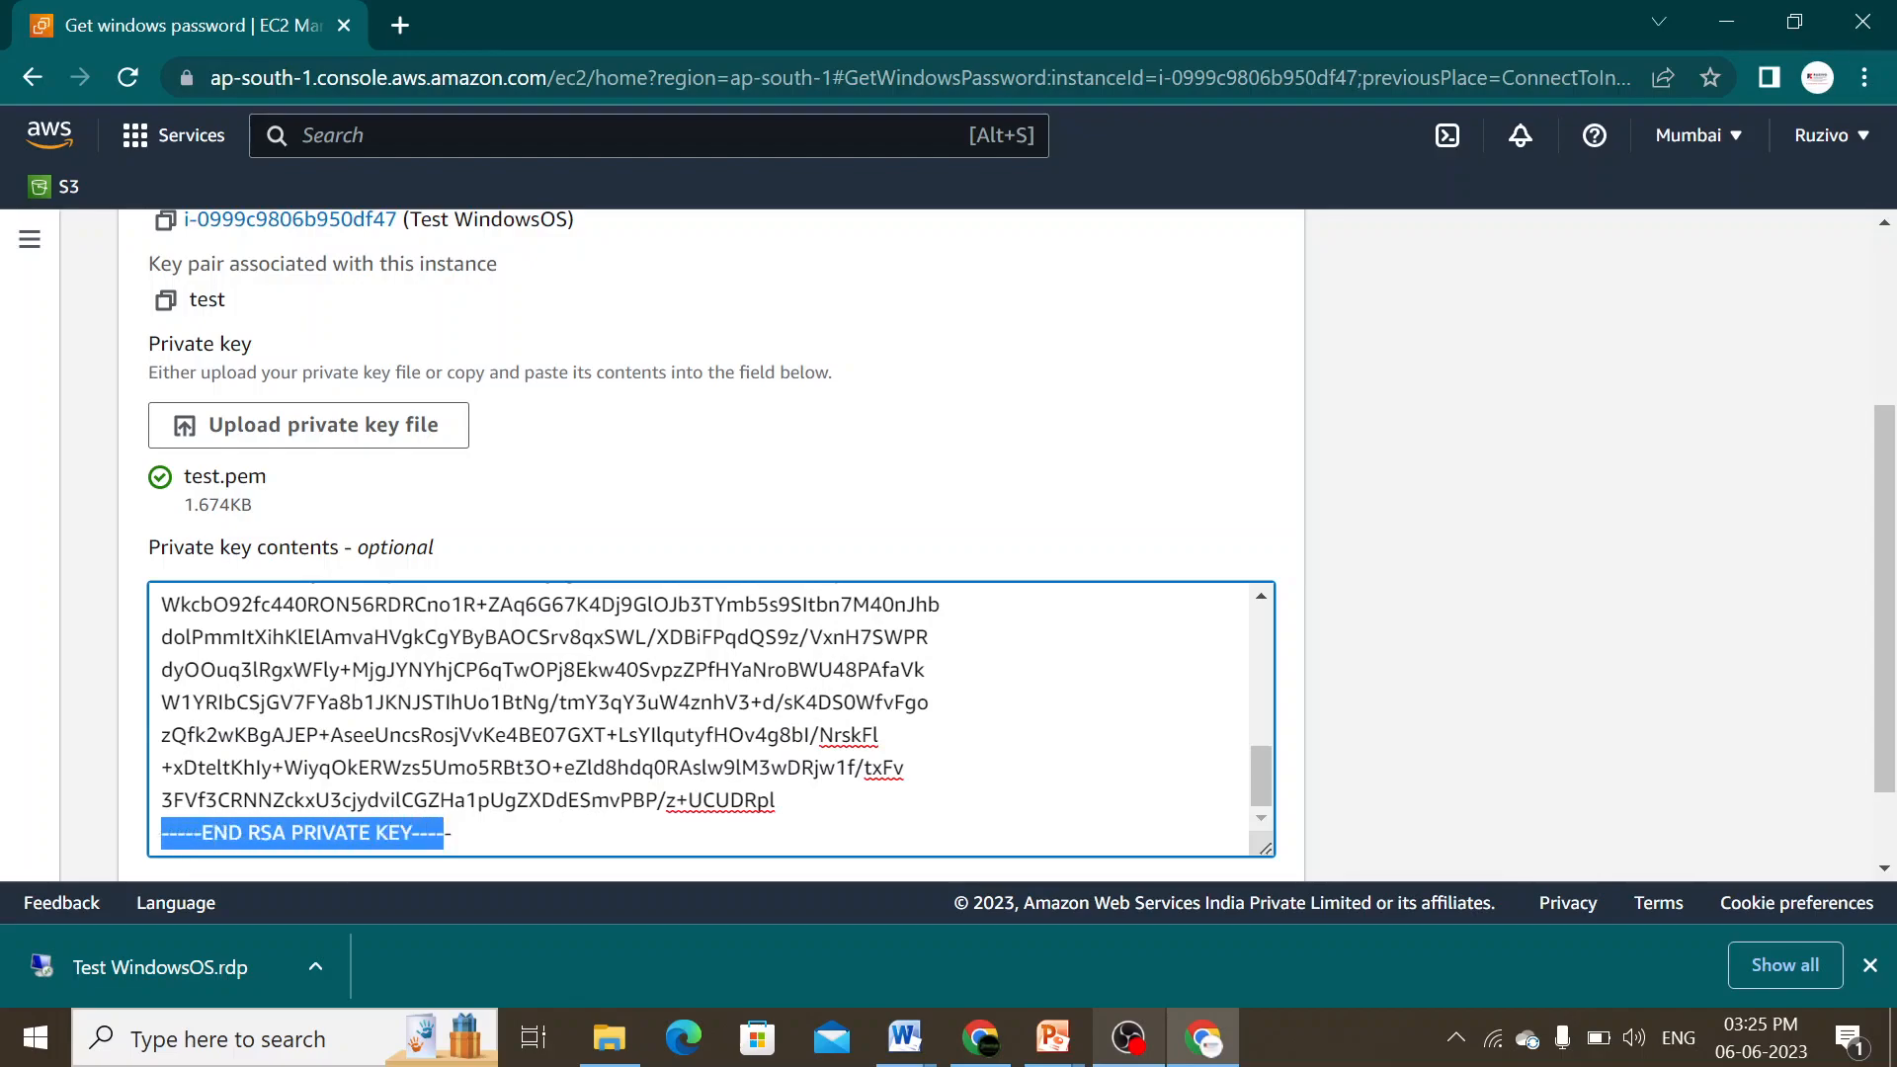
scroll(917, 558, down, 1)
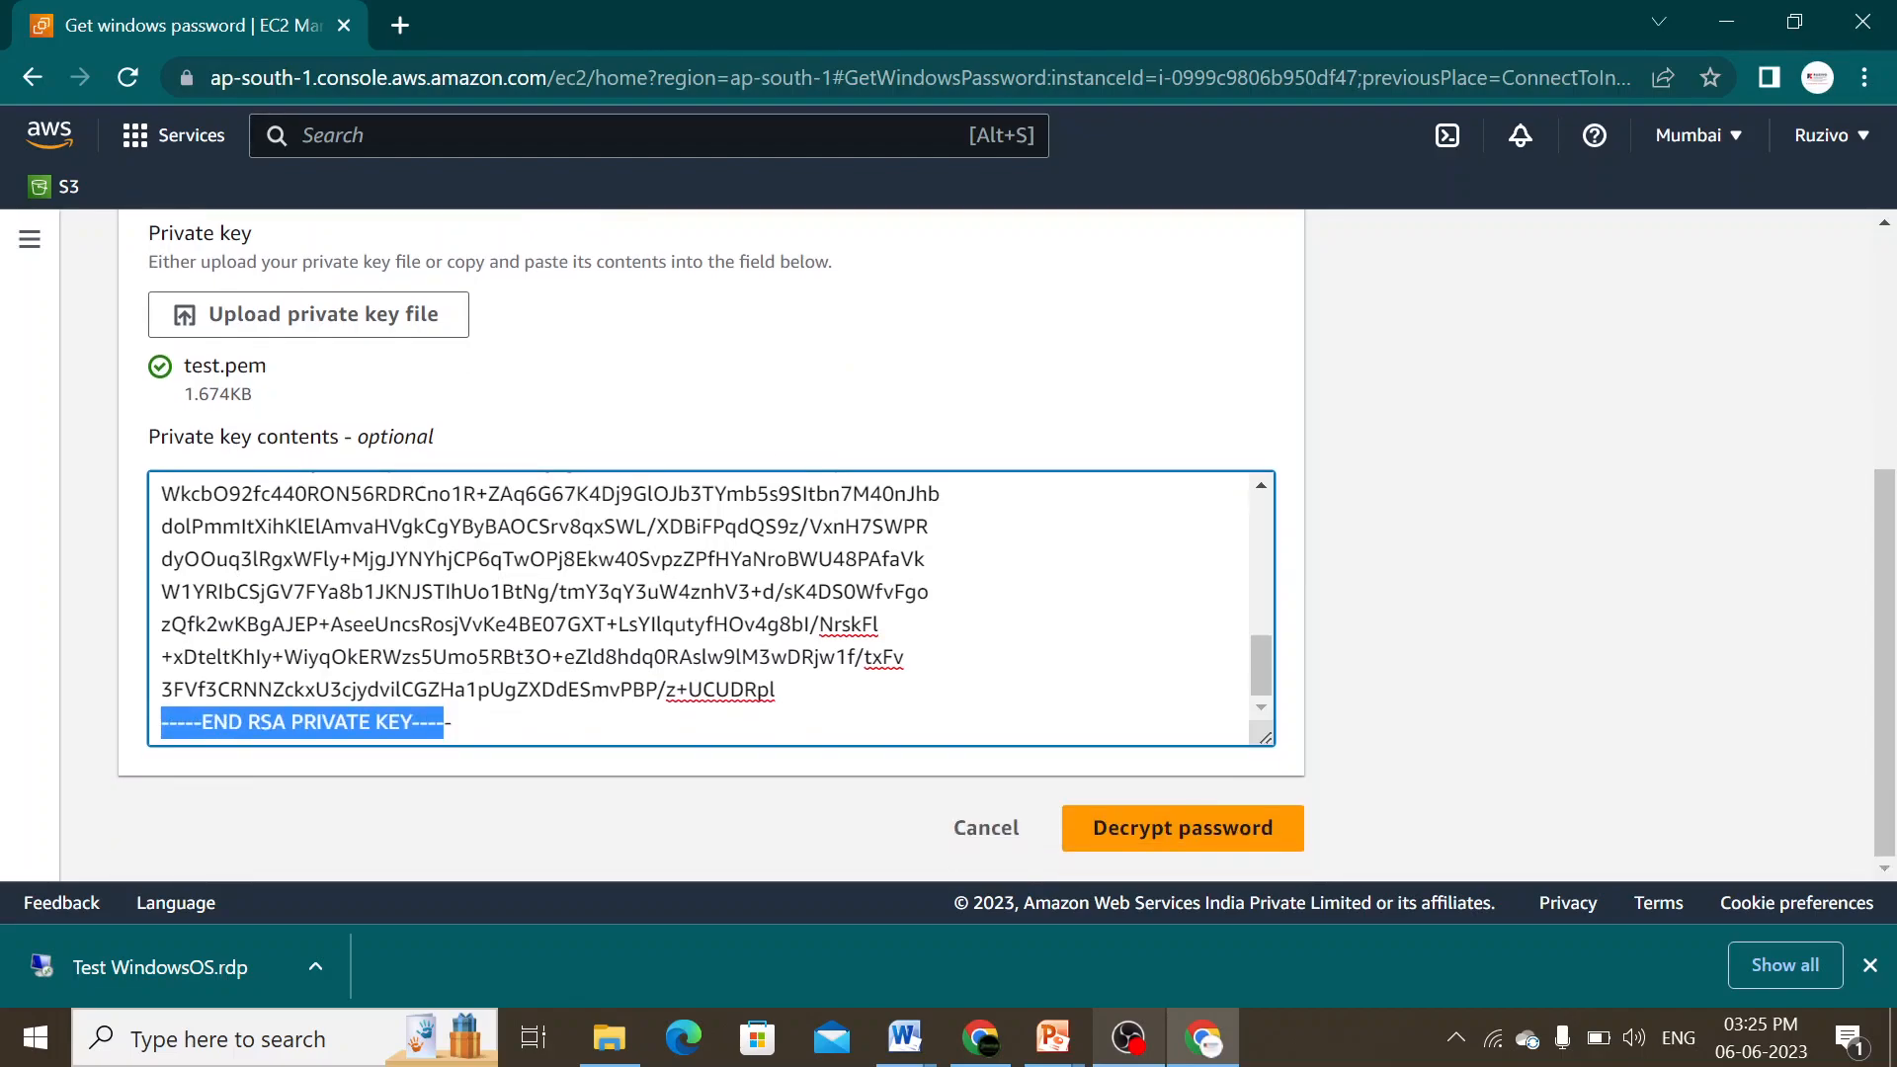
Decrypt the Windows password with the loaded private key and copy the decrypted administrator password.
click(1141, 838)
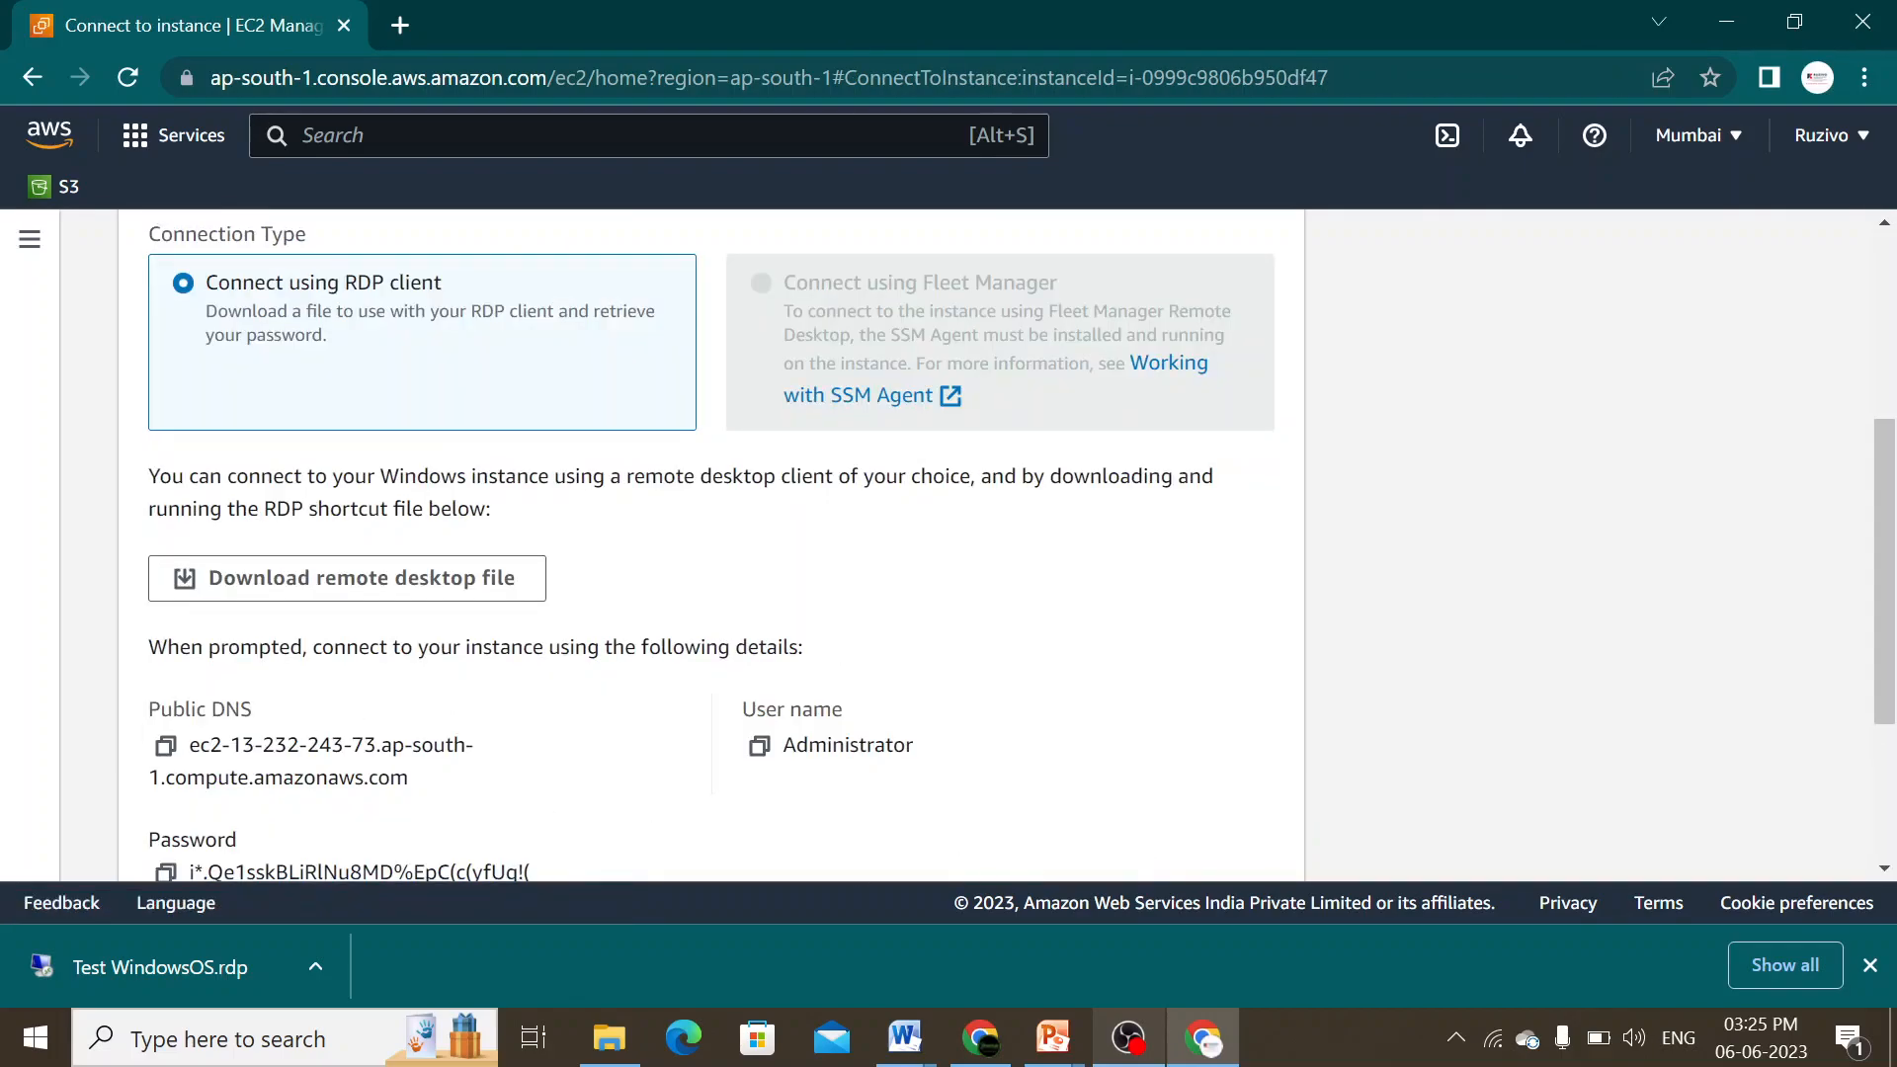
scroll(257, 643, down, 3)
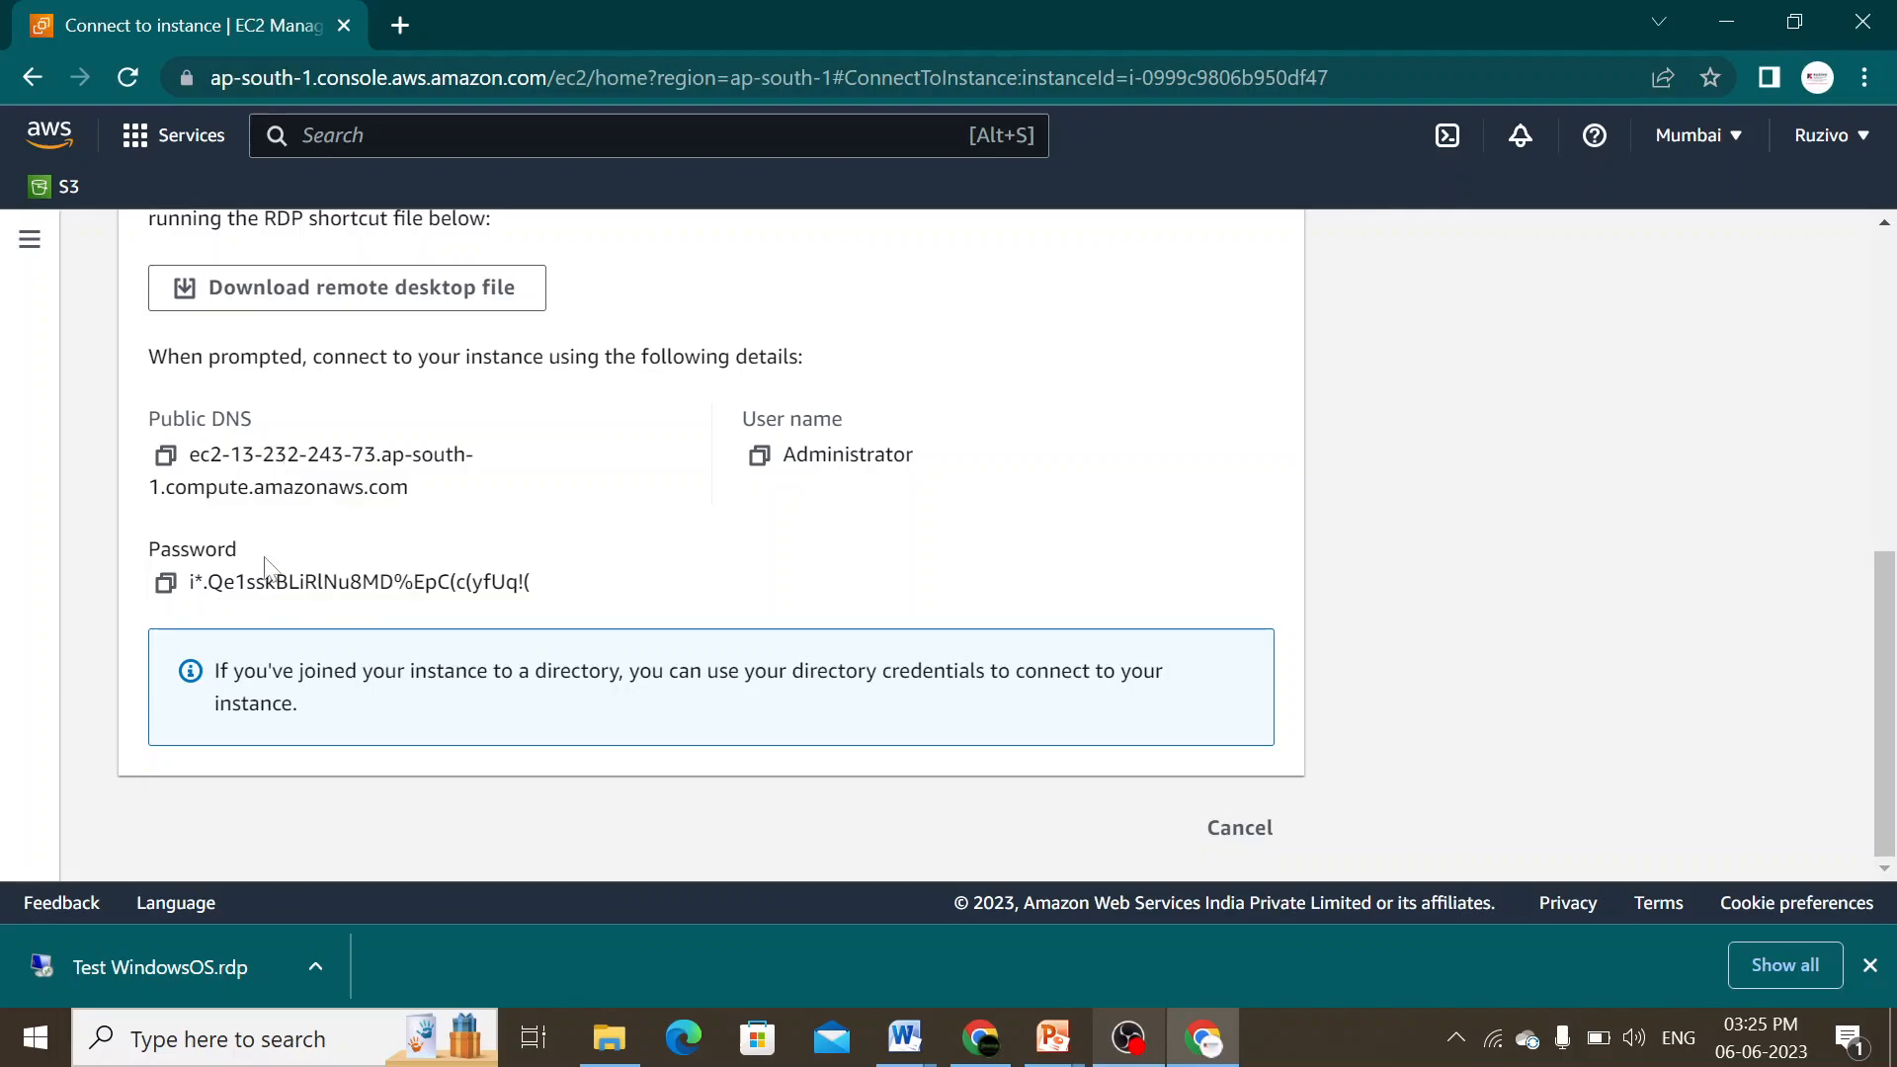
click(165, 583)
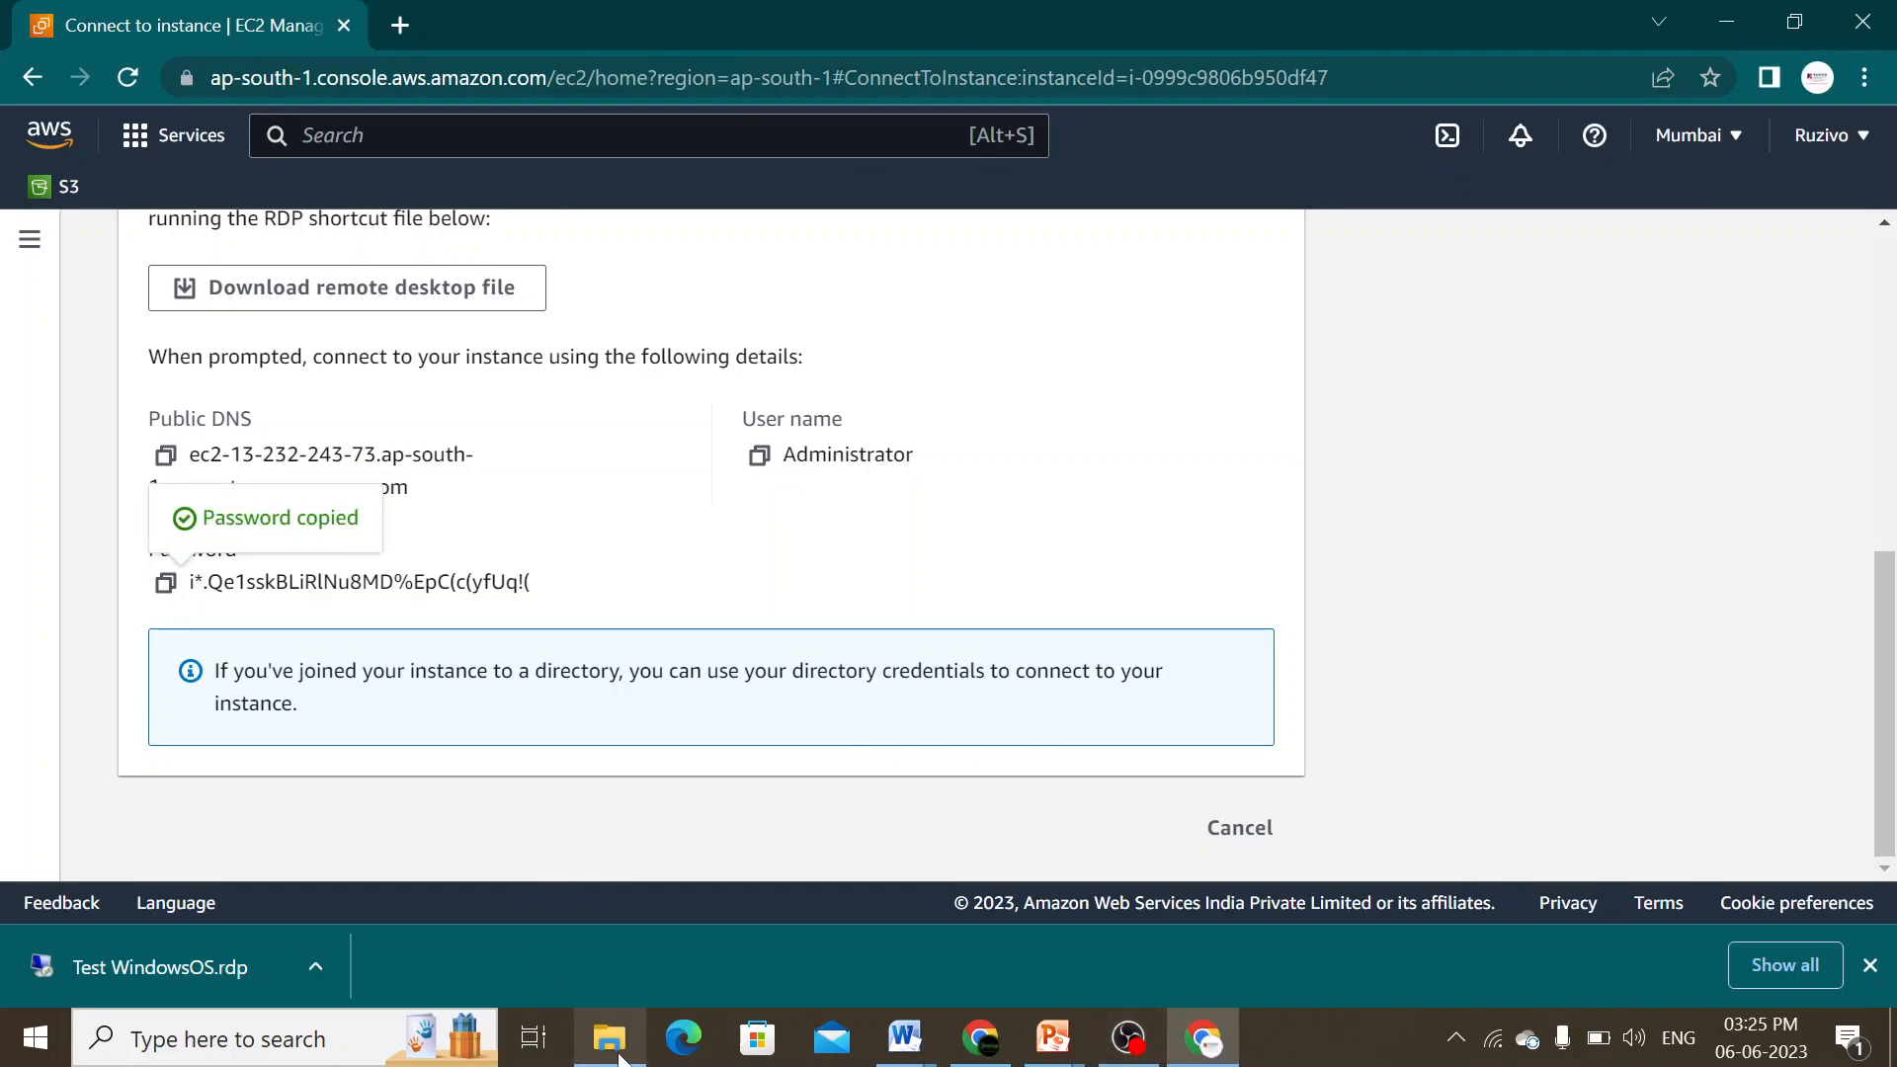
Open the downloaded Test WindowsOS.rdp file and agree to connect despite the unknown publisher.
click(318, 965)
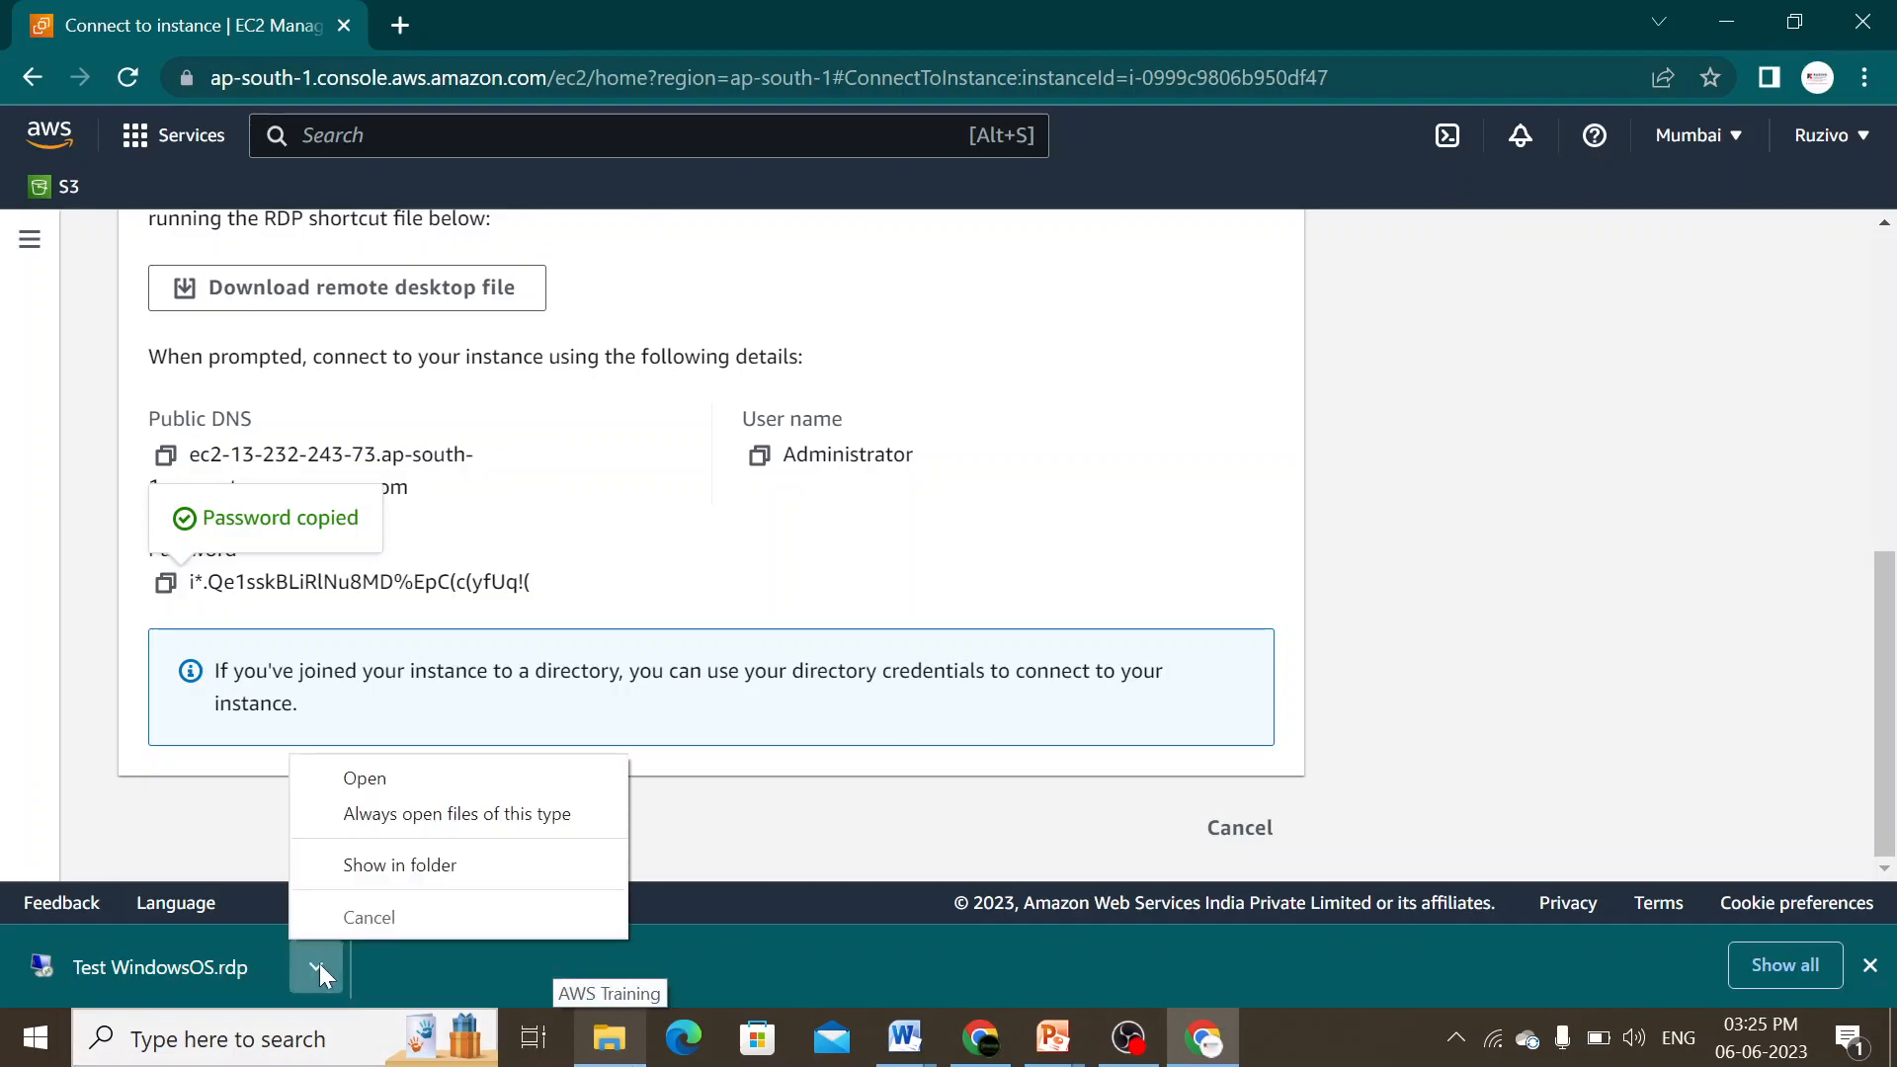
click(383, 780)
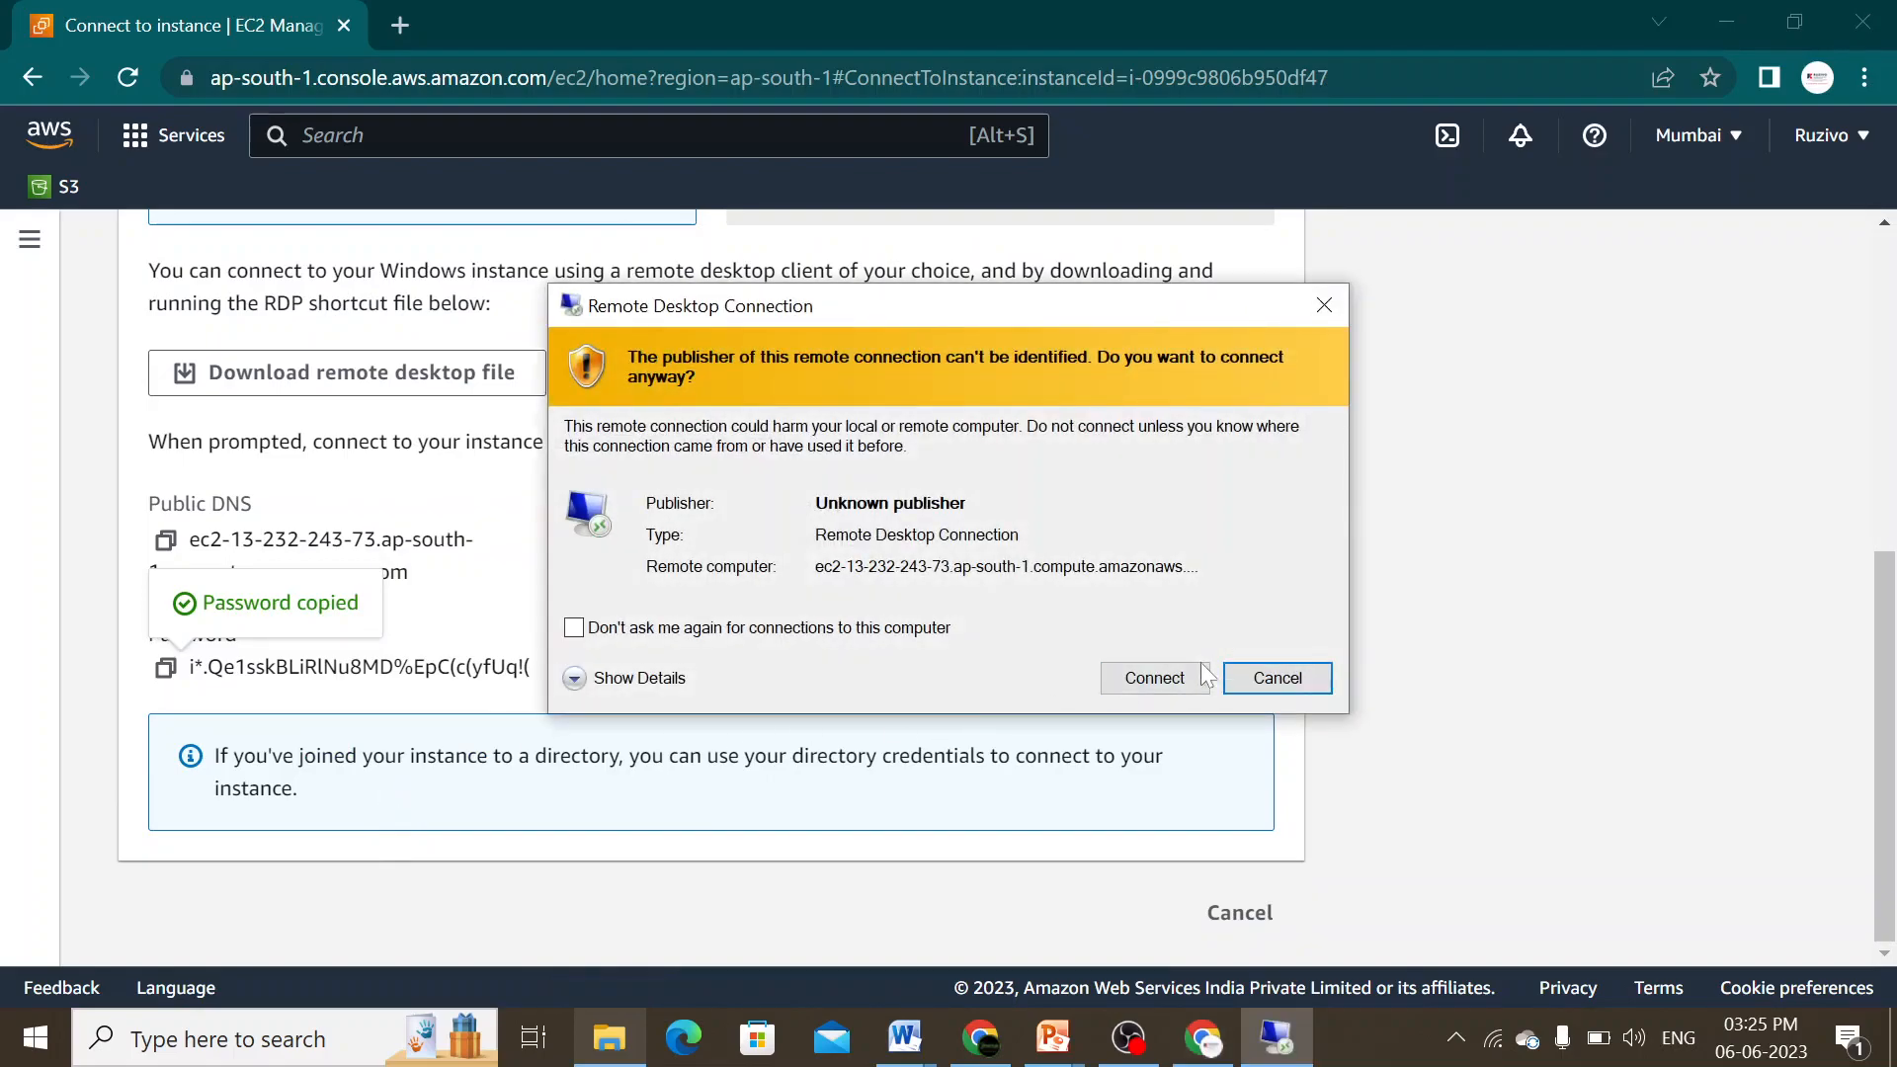
click(1138, 684)
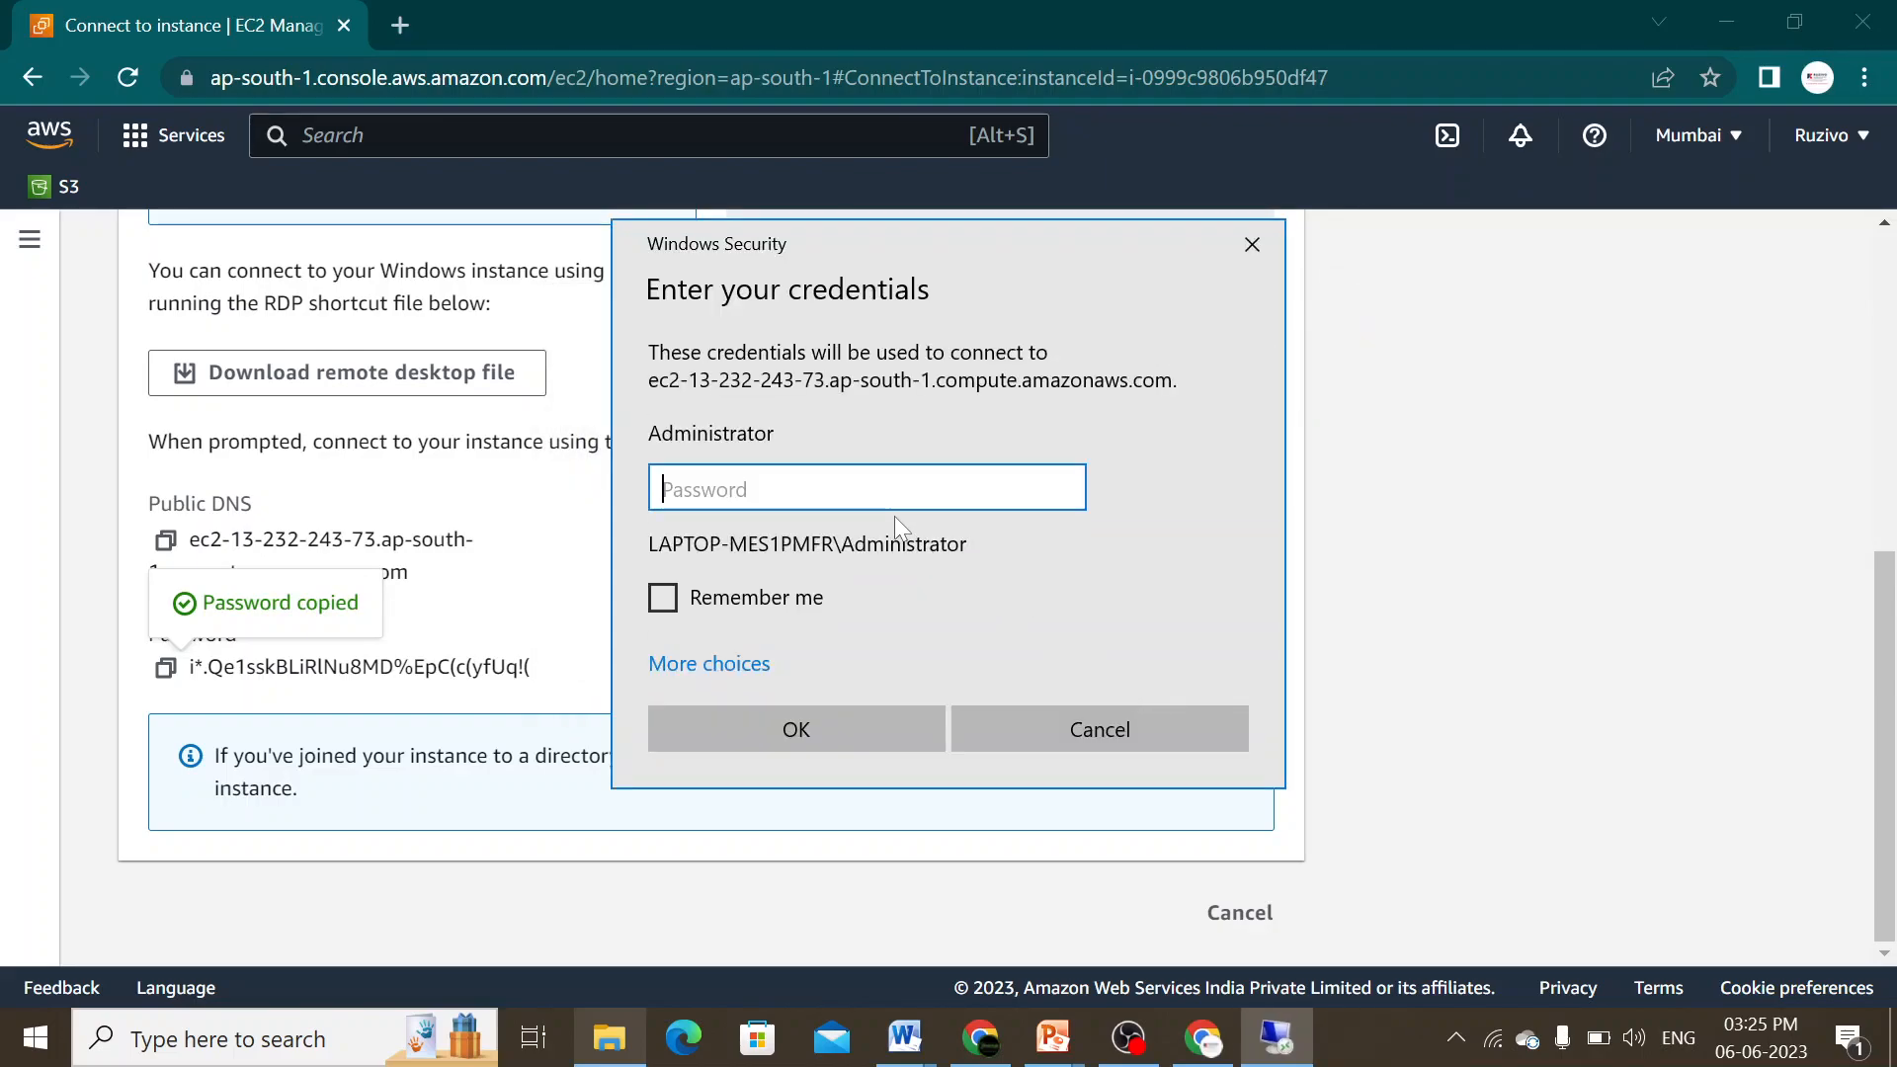
Paste the Administrator account password into the credentials prompt, submit it, and accept the untrusted certificate to connect.
key(ctrl+v)
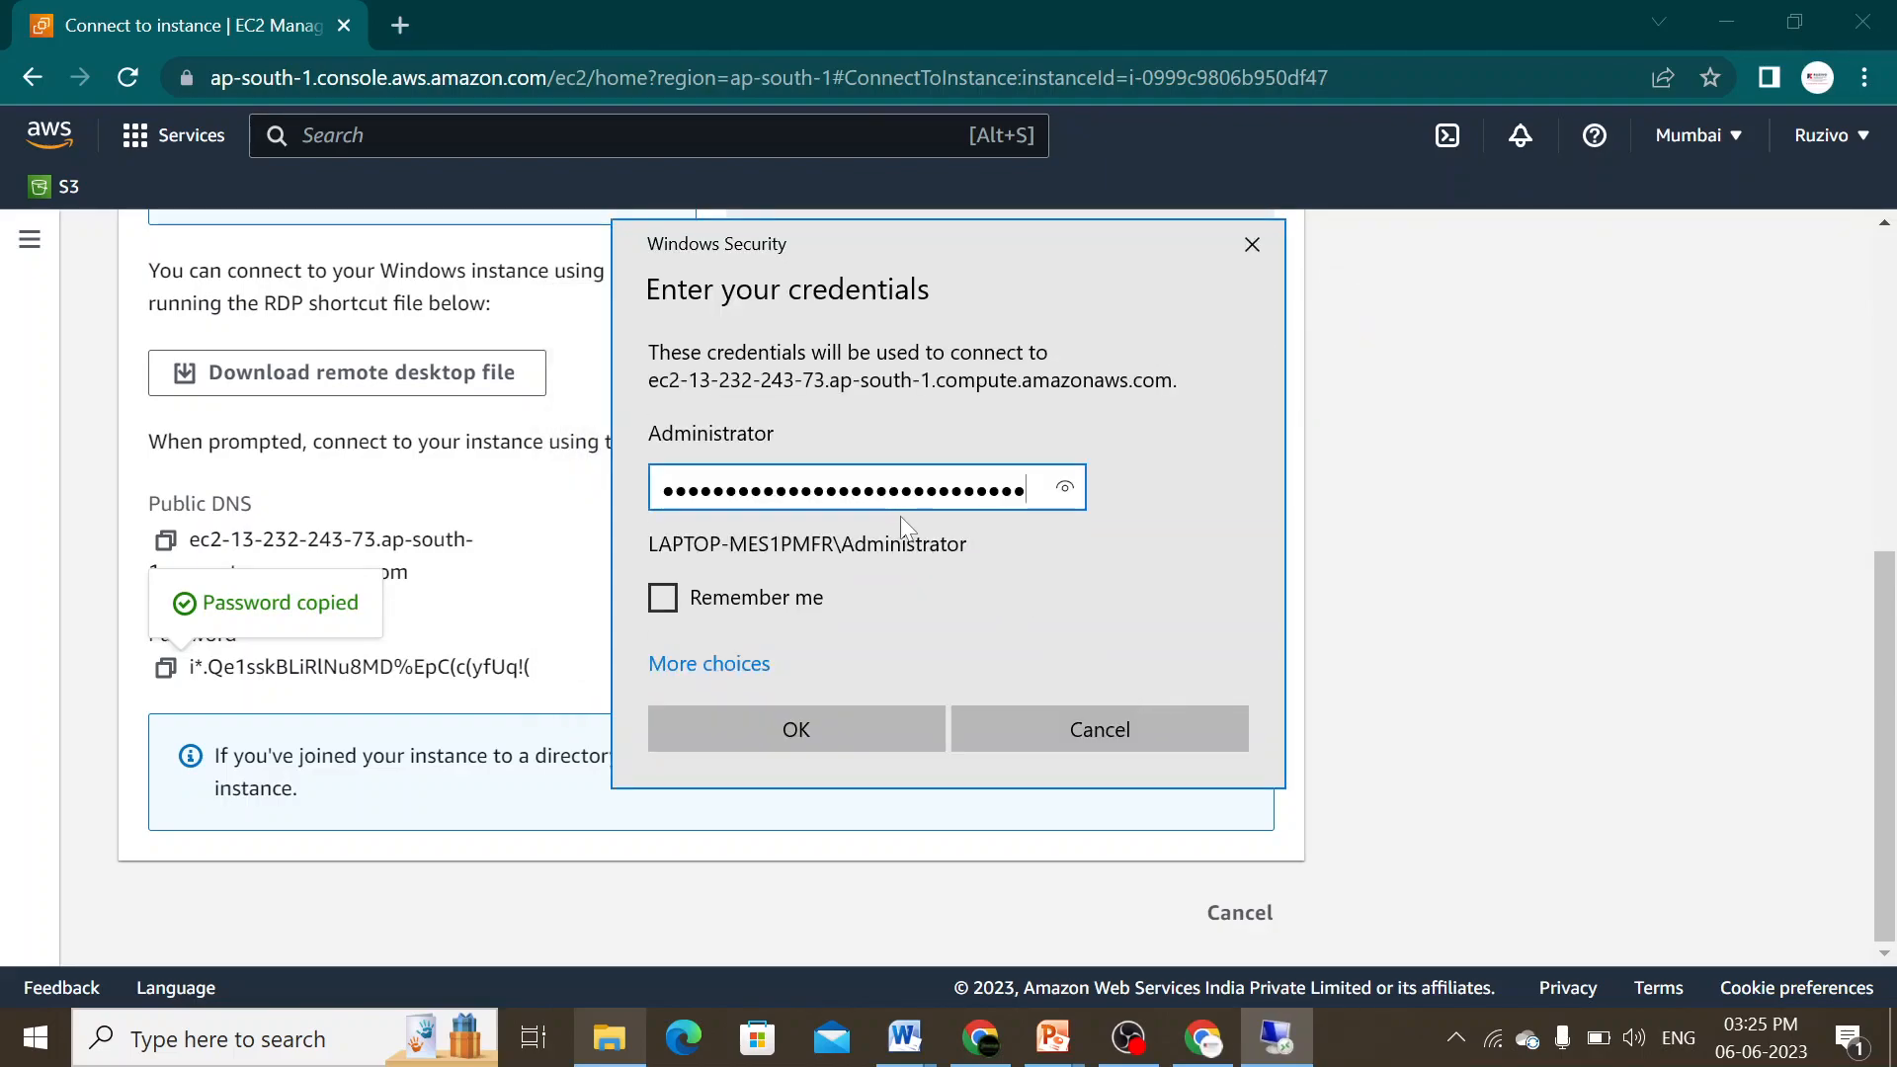
click(826, 727)
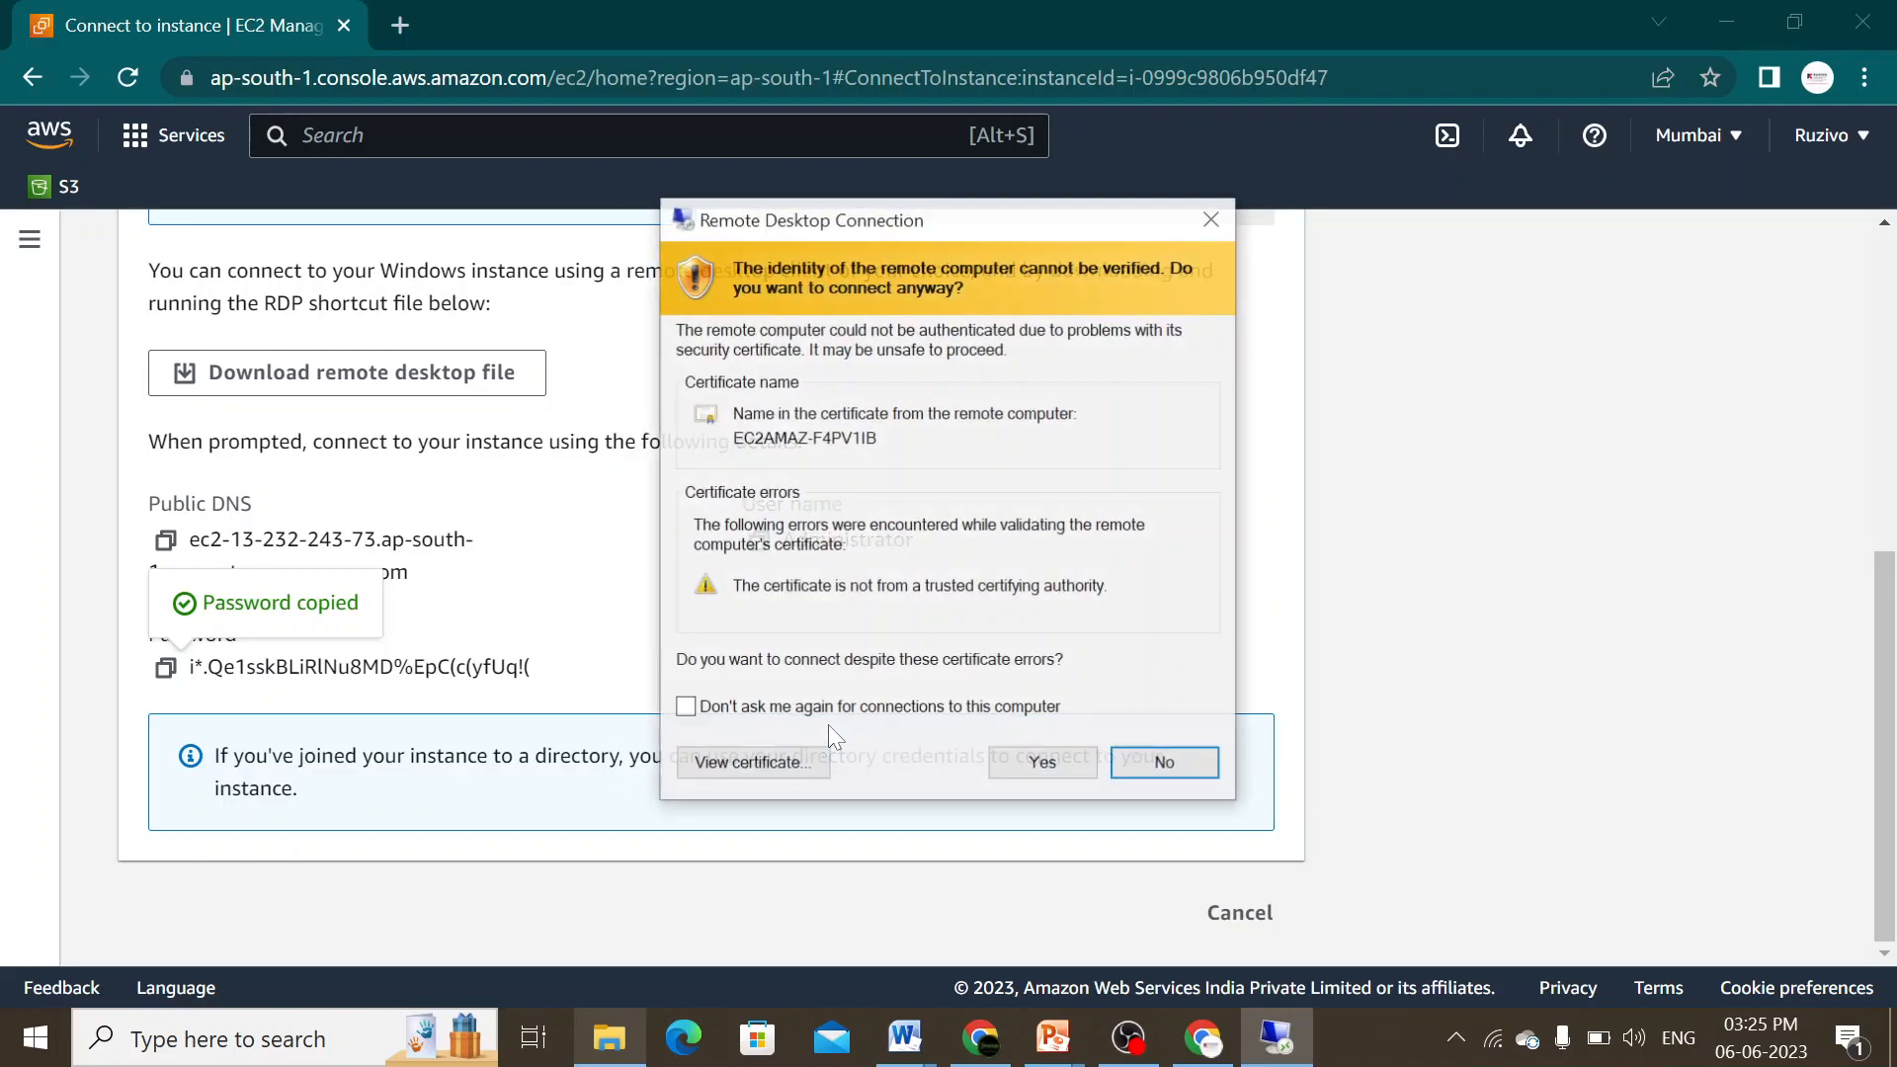
click(1040, 767)
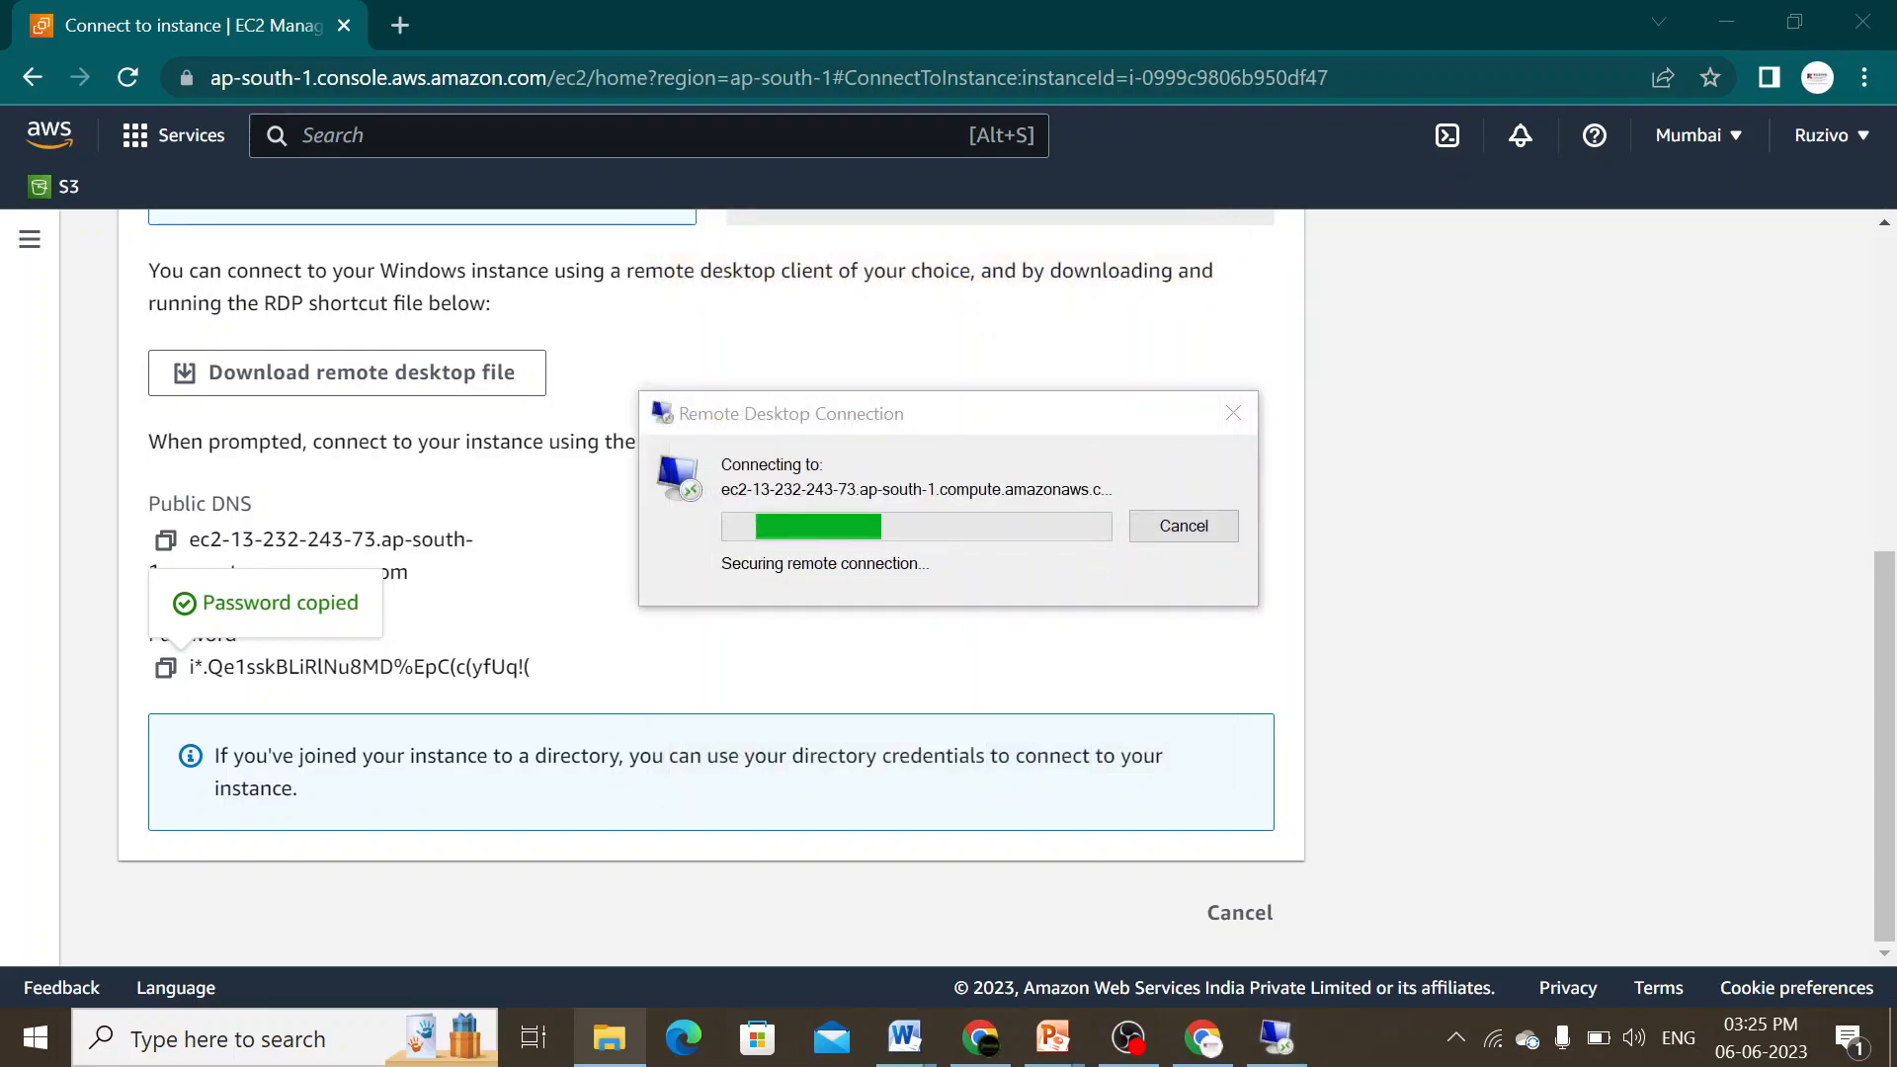